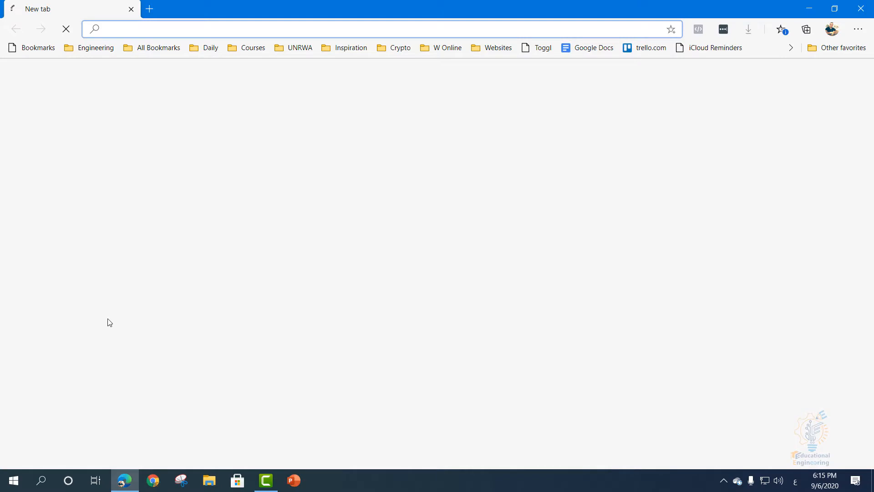
{"action": "type", "text": "لخخلم"}
{"action": "key", "text": "BackSpace"}
{"action": "key", "text": "BackSpace"}
{"action": "key", "text": "BackSpace"}
{"action": "key", "text": "BackSpace"}
{"action": "key", "text": "BackSpace"}
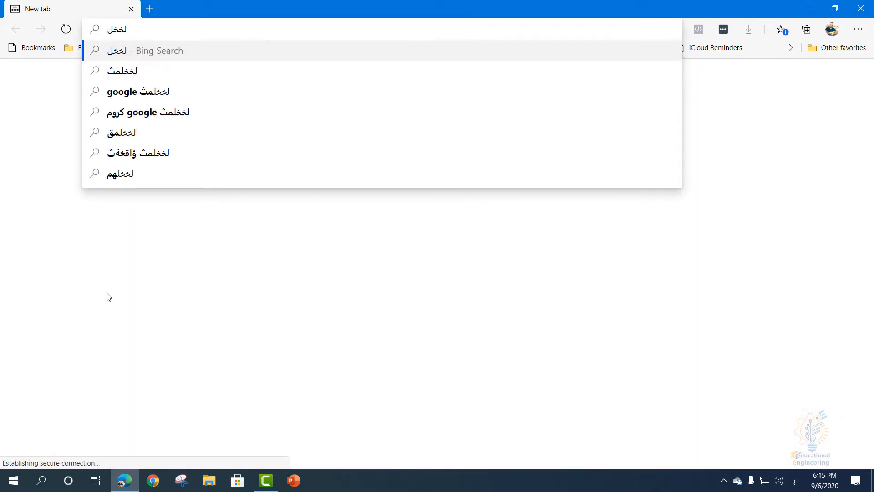
{"action": "type", "text": "لخخل"}
{"action": "key", "text": "BackSpace"}
{"action": "key", "text": "ctrl+a"}
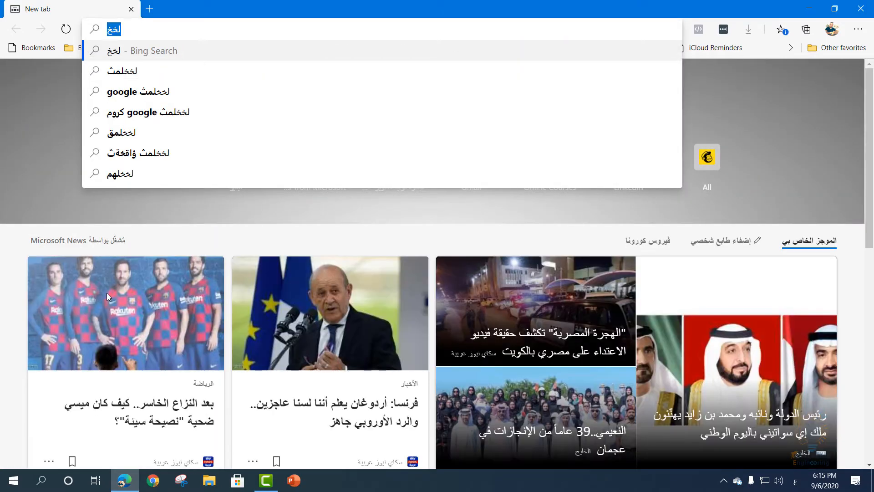
{"action": "type", "text": "ل"}
{"action": "key", "text": "BackSpace"}
{"action": "key", "text": "BackSpace"}
- Switch the keyboard language to English and go to google.com
{"action": "key", "text": "alt+shift"}
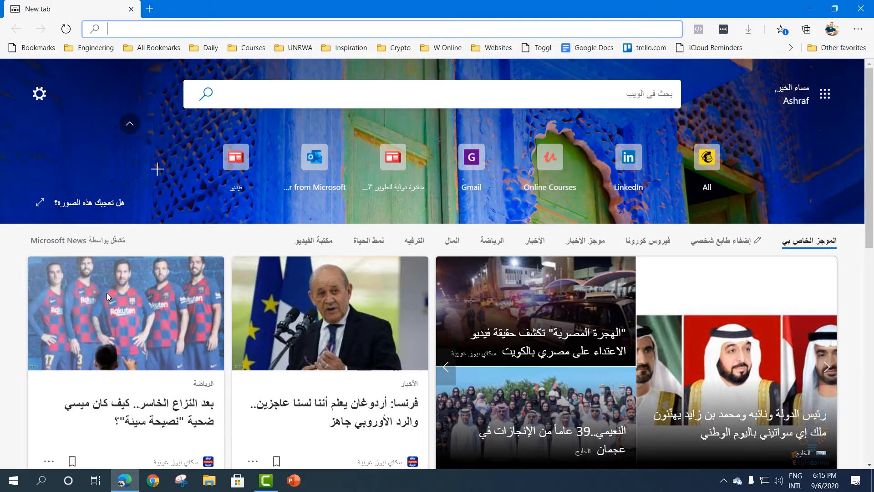
{"action": "type", "text": "google.com"}
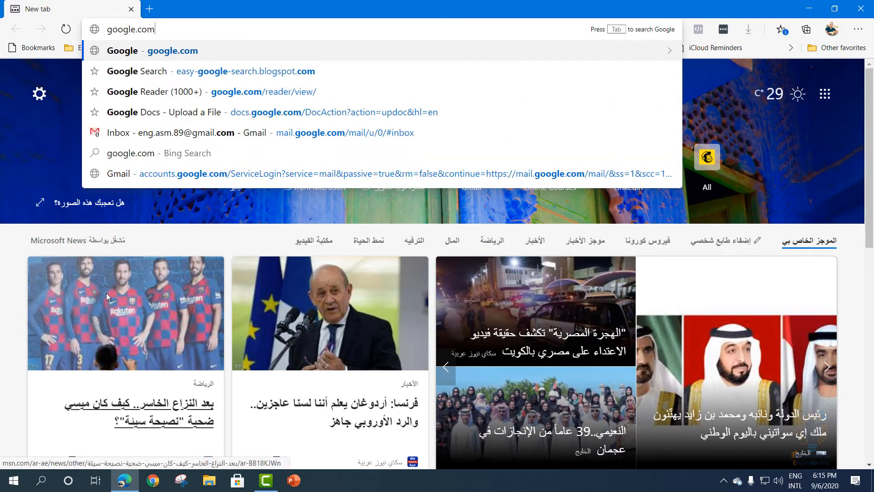
{"action": "key", "text": "Return"}
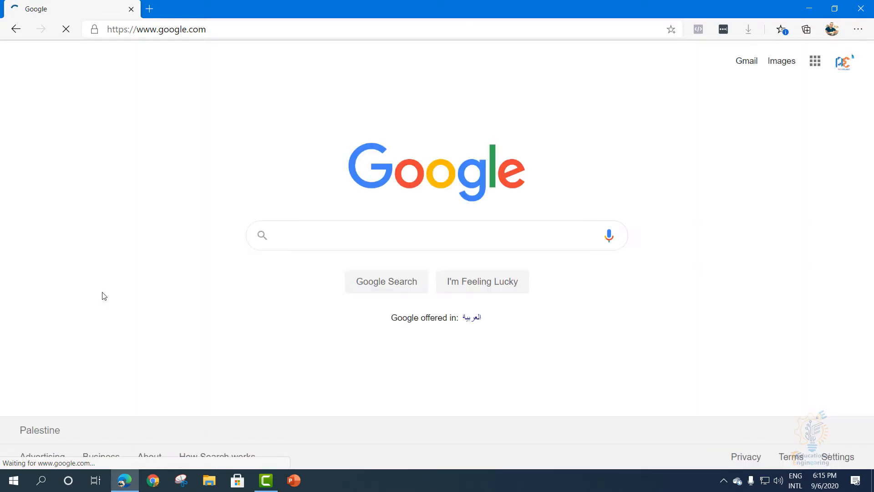
- Search Google for "mplab x ide" and open Microchip's MPLAB X IDE result
{"action": "left_click", "coordinate": [355, 234]}
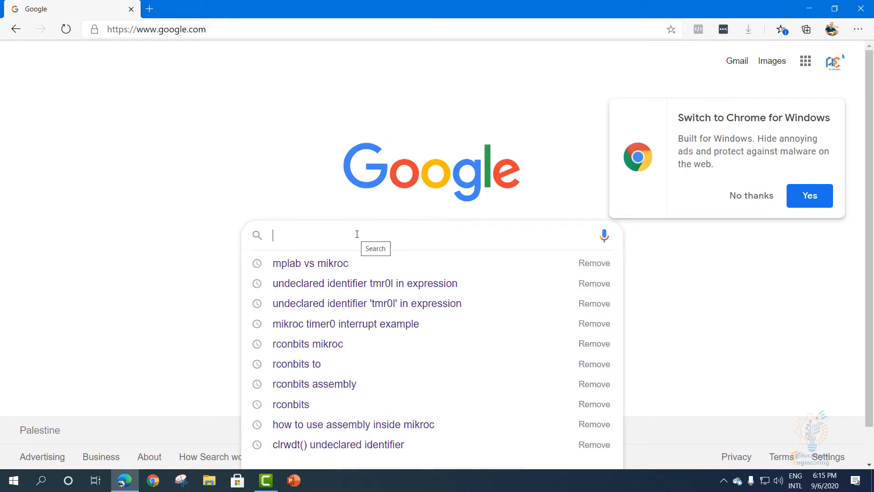
{"action": "type", "text": "mplabx"}
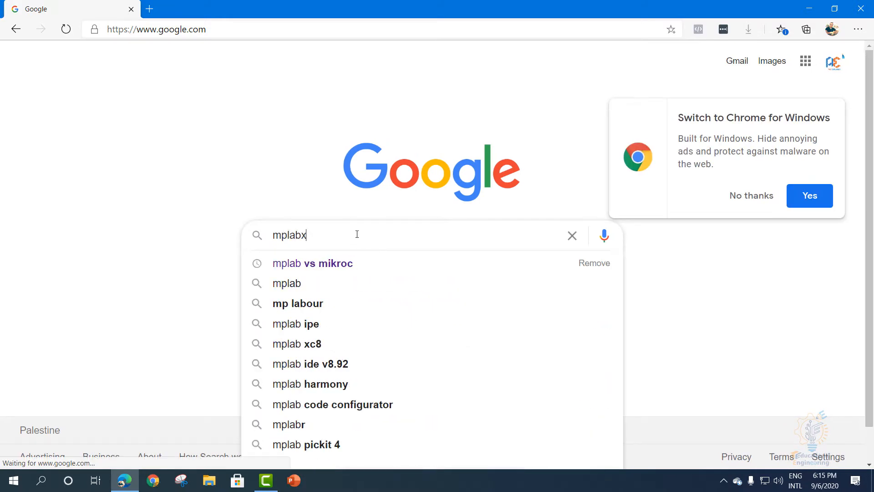
{"action": "key", "text": "Down"}
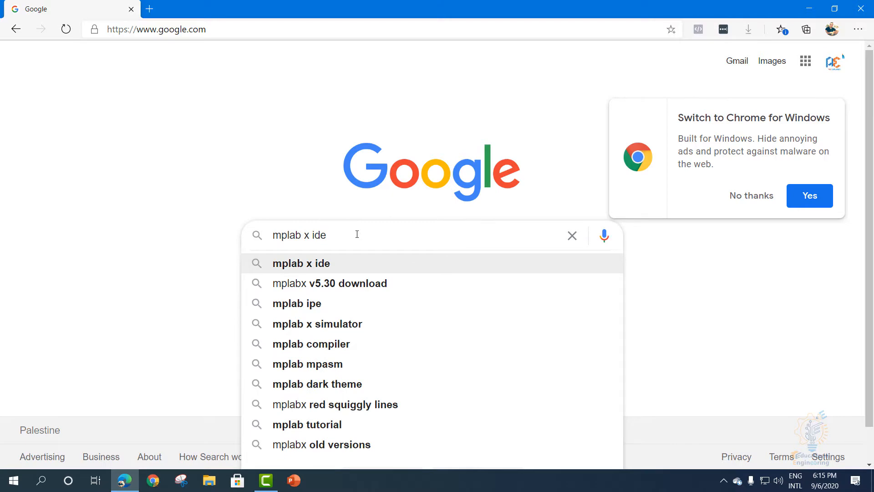
{"action": "key", "text": "Return"}
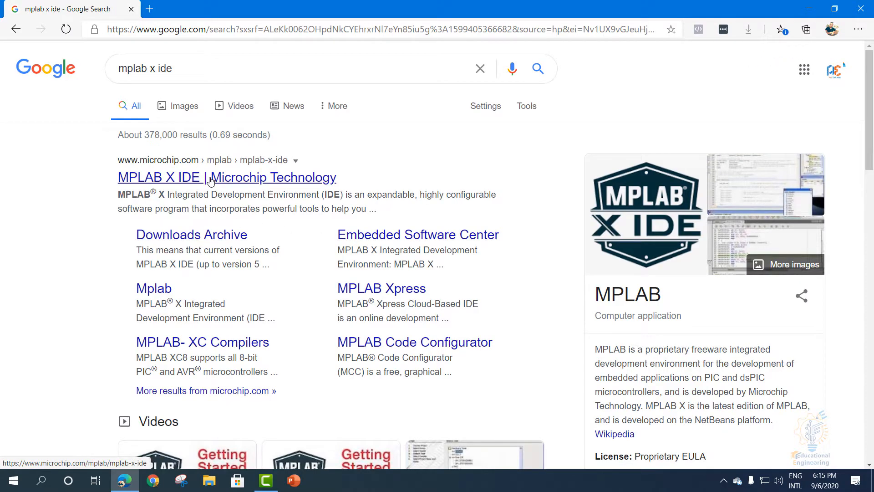
{"action": "left_click", "coordinate": [210, 181]}
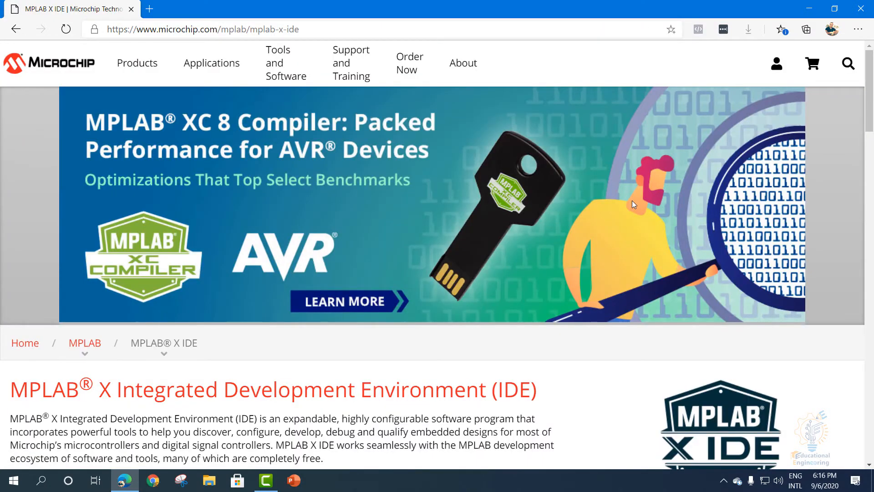
- Look through the MPLAB X IDE downloads for the Windows, Linux and Mac versions
{"action": "scroll", "coordinate": [634, 208], "scroll_direction": "down", "scroll_amount": 12}
{"action": "scroll", "coordinate": [634, 208], "scroll_direction": "down", "scroll_amount": 20}
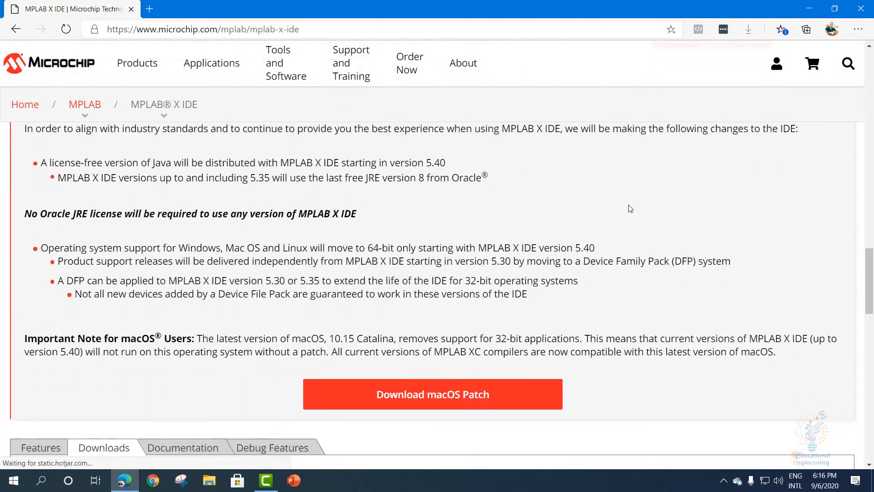
{"action": "scroll", "coordinate": [632, 207], "scroll_direction": "up", "scroll_amount": 3}
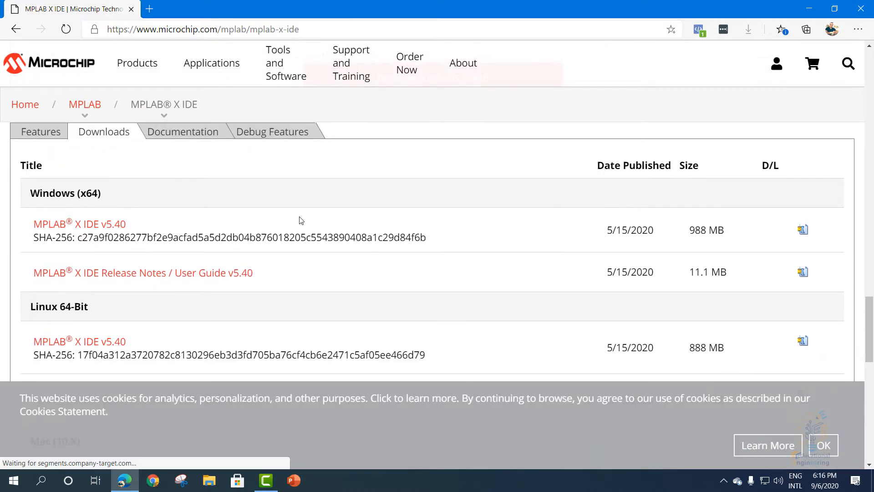
{"action": "double_click", "coordinate": [48, 193]}
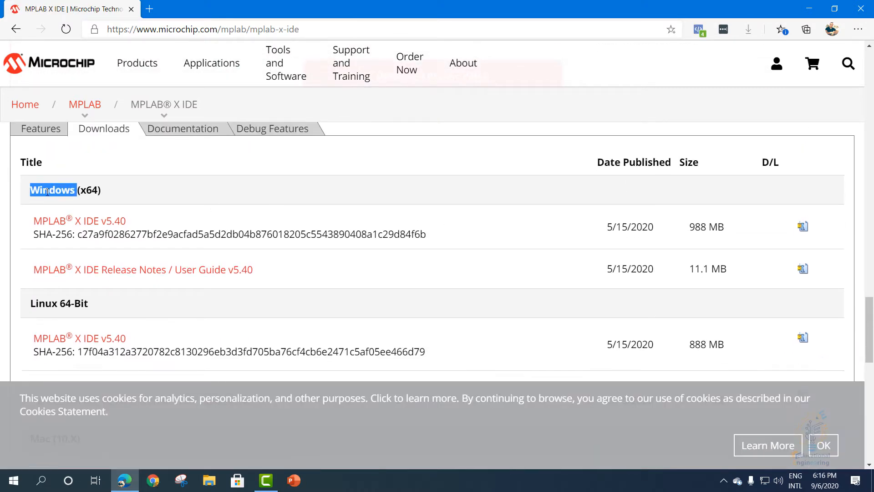
{"action": "scroll", "coordinate": [48, 191], "scroll_direction": "down", "scroll_amount": 3}
{"action": "double_click", "coordinate": [44, 177]}
{"action": "double_click", "coordinate": [40, 312]}
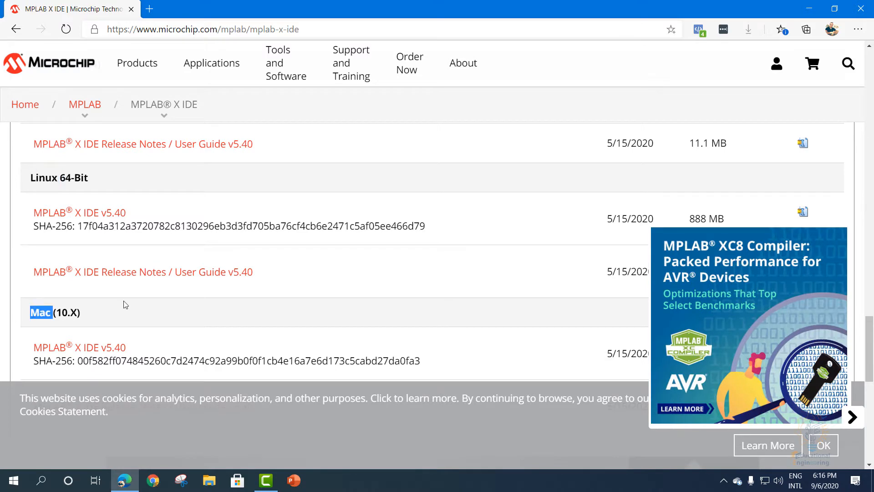
- Accept the cookie notice and download the MPLAB X IDE v5.40 installer for Windows (x64)
{"action": "left_click", "coordinate": [822, 448]}
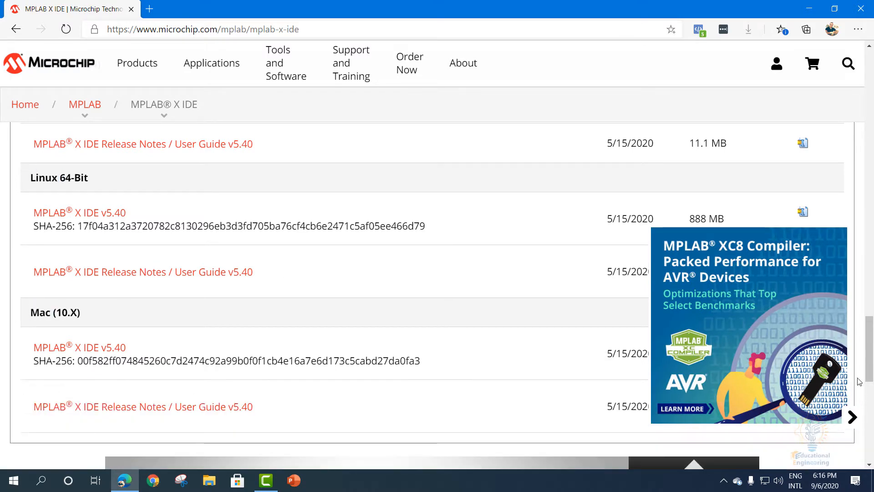
{"action": "scroll", "coordinate": [507, 297], "scroll_direction": "up", "scroll_amount": 3}
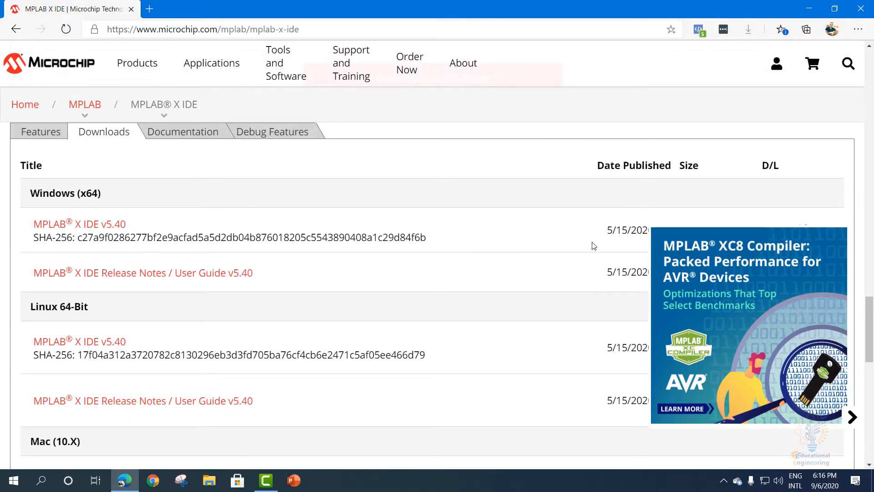
{"action": "scroll", "coordinate": [596, 243], "scroll_direction": "down", "scroll_amount": 1}
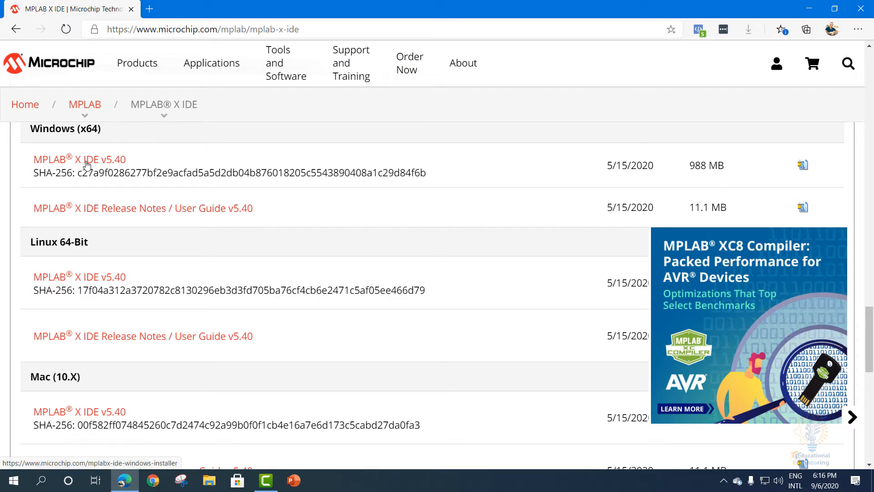
{"action": "scroll", "coordinate": [254, 193], "scroll_direction": "up", "scroll_amount": 1}
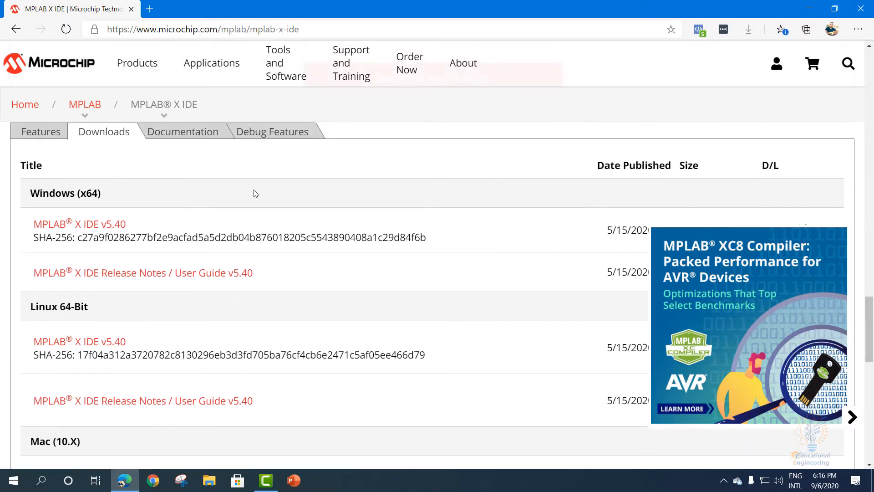
{"action": "scroll", "coordinate": [501, 173], "scroll_direction": "down", "scroll_amount": 1}
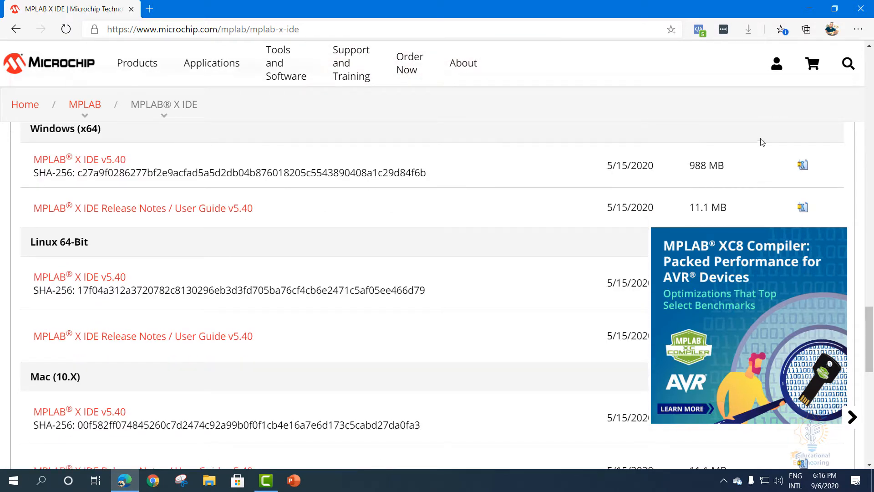
{"action": "left_click", "coordinate": [803, 167]}
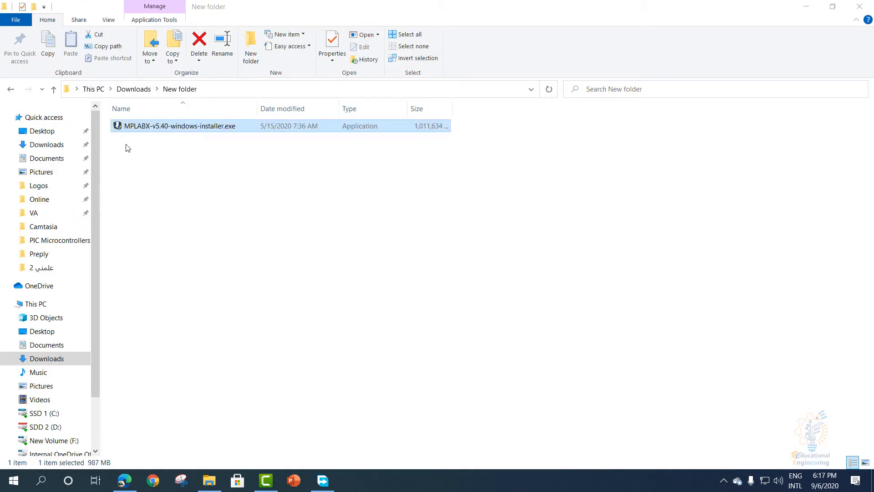
- Narrow the folder navigation pane and run MPLABX-v5.40-windows-installer.exe from the New folder in Downloads
{"action": "left_click_drag", "start_coordinate": [99, 155], "coordinate": [44, 155]}
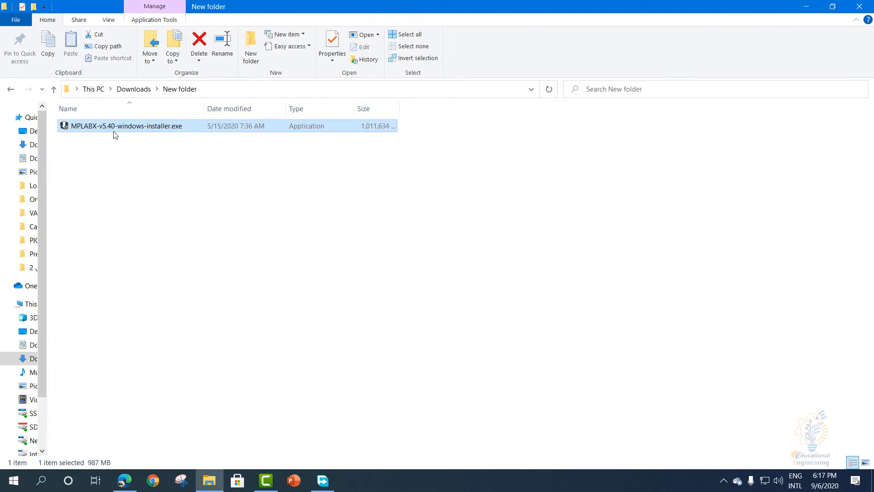
{"action": "left_click", "coordinate": [111, 172]}
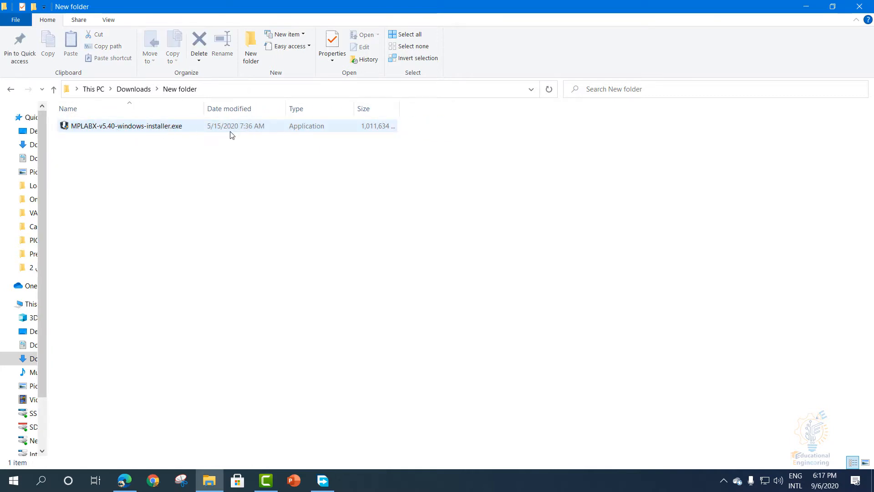
{"action": "double_click", "coordinate": [142, 128]}
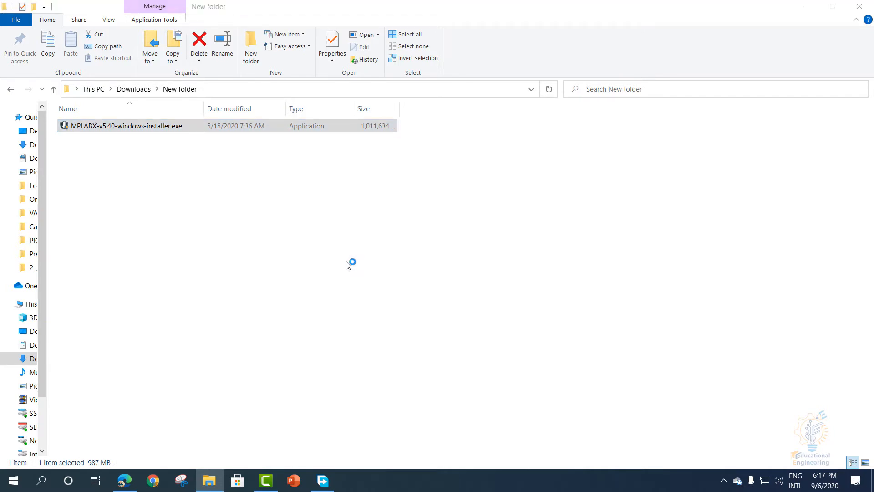
- Proceed past the setup wizard's welcome page and accept the license agreement
{"action": "left_click_drag", "start_coordinate": [377, 99], "coordinate": [329, 102]}
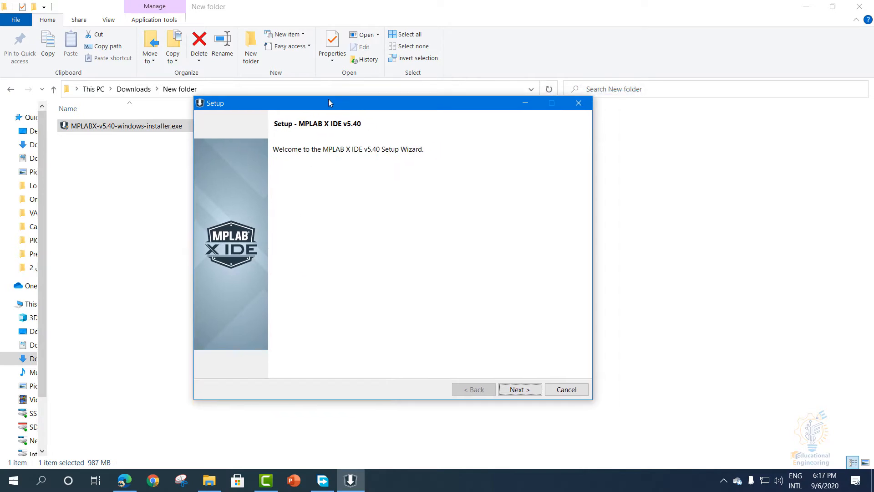
{"action": "left_click", "coordinate": [510, 393]}
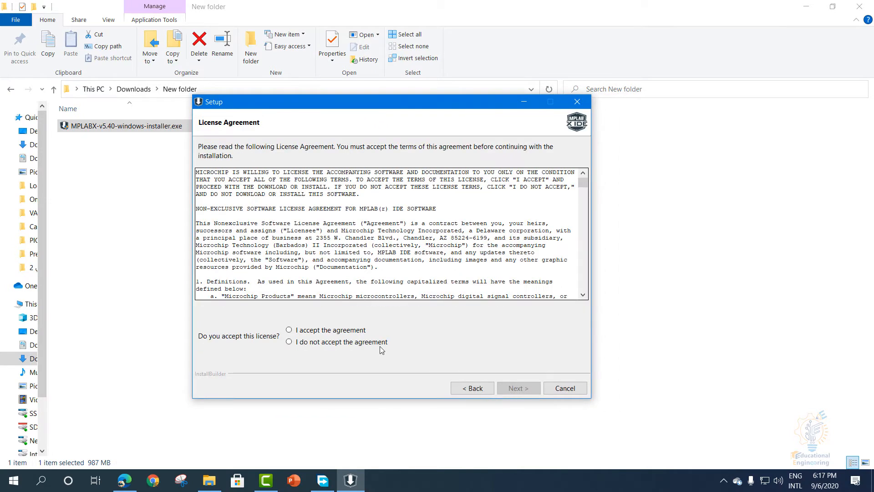
{"action": "left_click", "coordinate": [313, 332]}
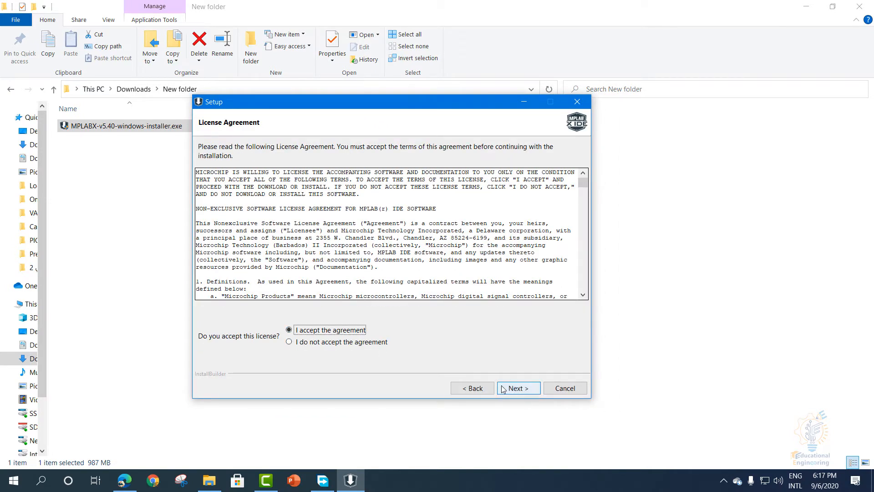
{"action": "left_click", "coordinate": [519, 388]}
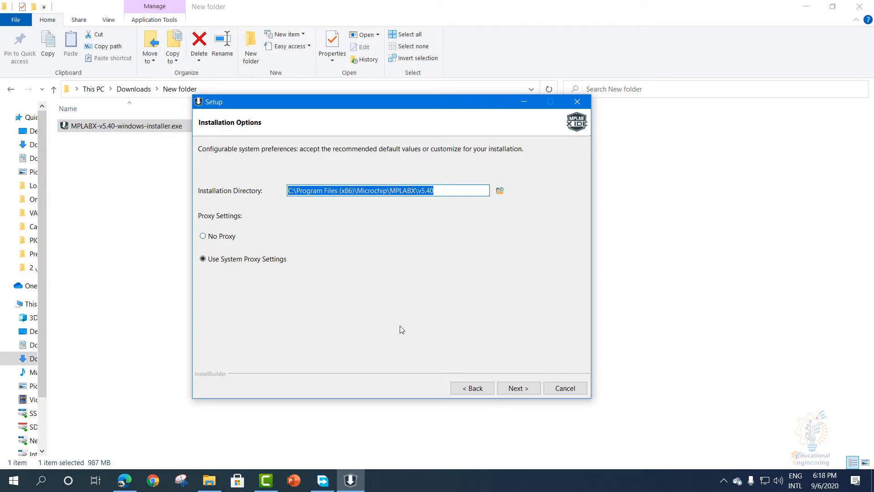
- Install MPLAB X IDE and MPLAB IPE with only 8 bit MCU support, keeping the default directory, system proxy settings and usage-data consent
{"action": "left_click", "coordinate": [527, 392]}
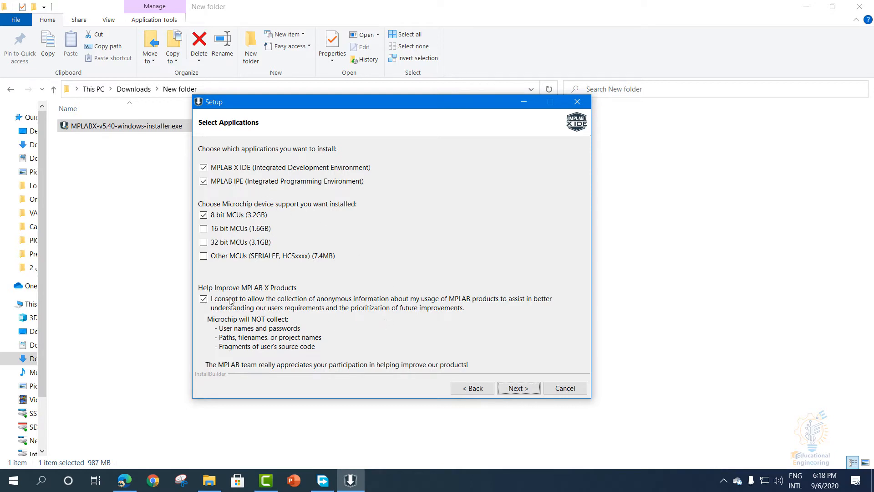
{"action": "left_click", "coordinate": [205, 299]}
{"action": "left_click", "coordinate": [205, 299]}
{"action": "left_click", "coordinate": [509, 388]}
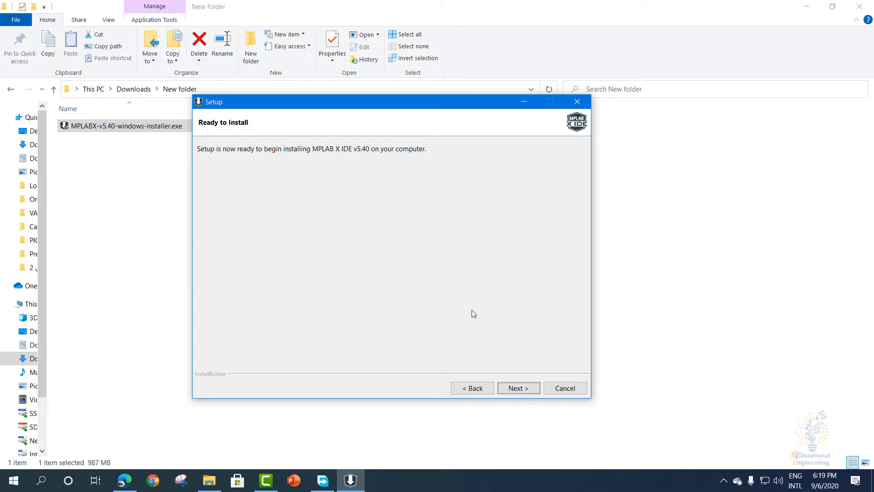
{"action": "left_click", "coordinate": [511, 390]}
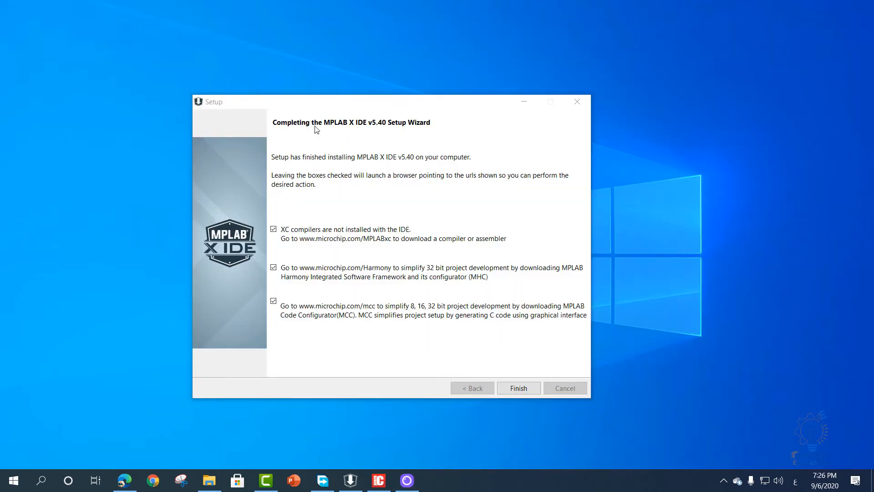
- Finish the setup with only the XC compilers web page left enabled, turning off the Harmony and MCC pages
{"action": "left_click_drag", "start_coordinate": [334, 105], "coordinate": [338, 95]}
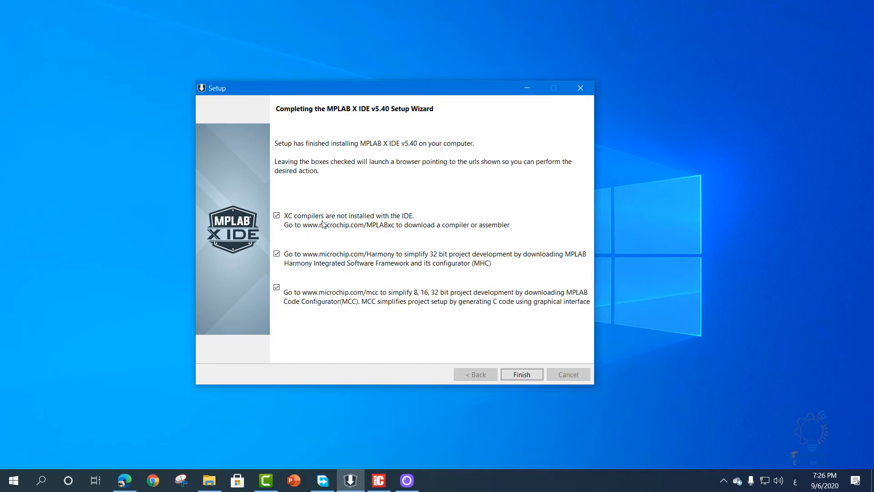
{"action": "left_click", "coordinate": [277, 287]}
{"action": "left_click", "coordinate": [277, 254]}
{"action": "left_click", "coordinate": [519, 375]}
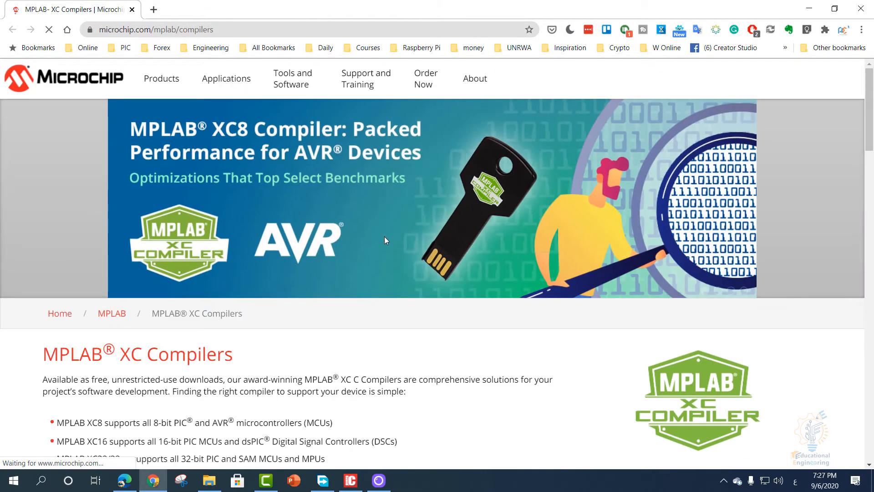
- Look through the MPLAB XC Compilers page and show its Compiler Downloads list
{"action": "scroll", "coordinate": [286, 253], "scroll_direction": "down", "scroll_amount": 6}
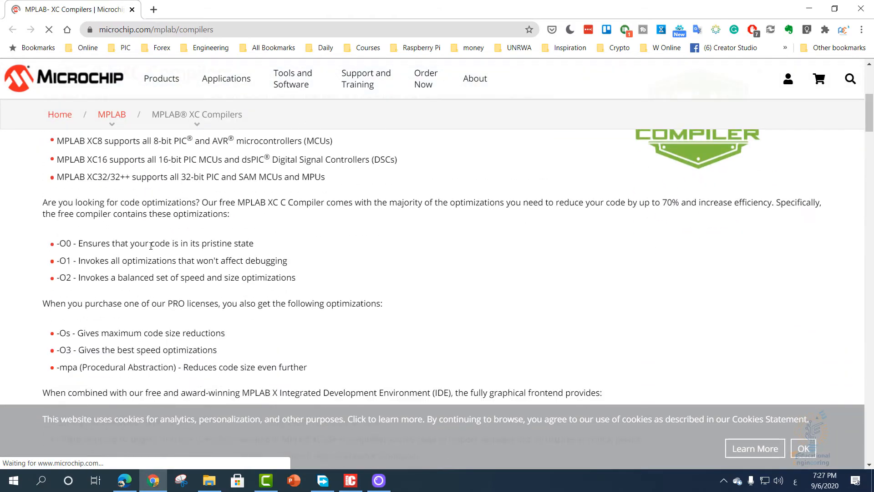
{"action": "scroll", "coordinate": [151, 246], "scroll_direction": "down", "scroll_amount": 7}
{"action": "scroll", "coordinate": [143, 232], "scroll_direction": "up", "scroll_amount": 8}
{"action": "scroll", "coordinate": [136, 218], "scroll_direction": "down", "scroll_amount": 3}
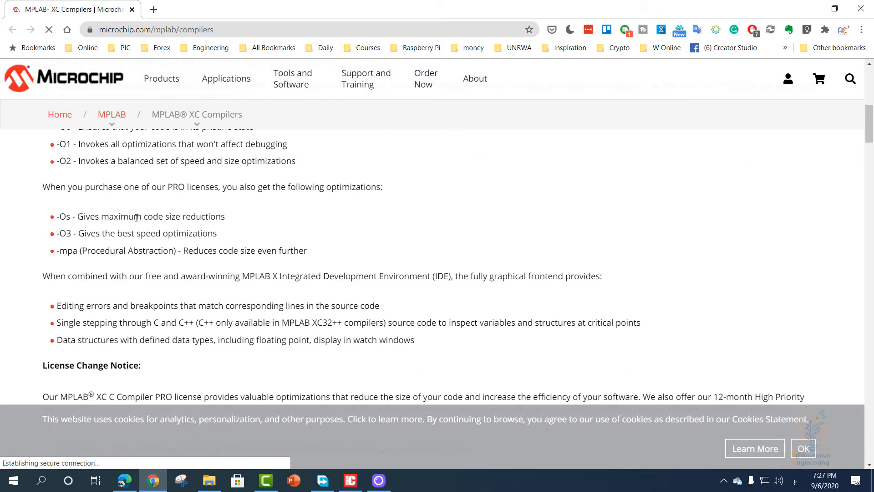
{"action": "scroll", "coordinate": [136, 217], "scroll_direction": "down", "scroll_amount": 6}
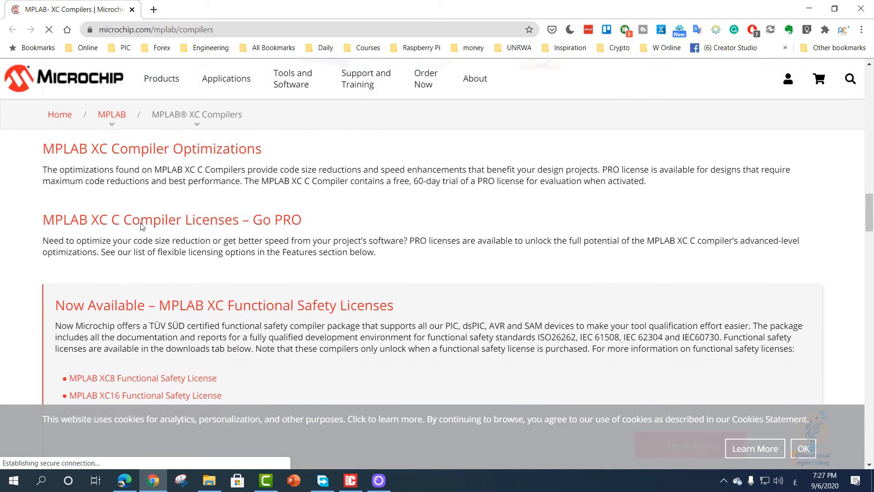
{"action": "scroll", "coordinate": [204, 246], "scroll_direction": "down", "scroll_amount": 5}
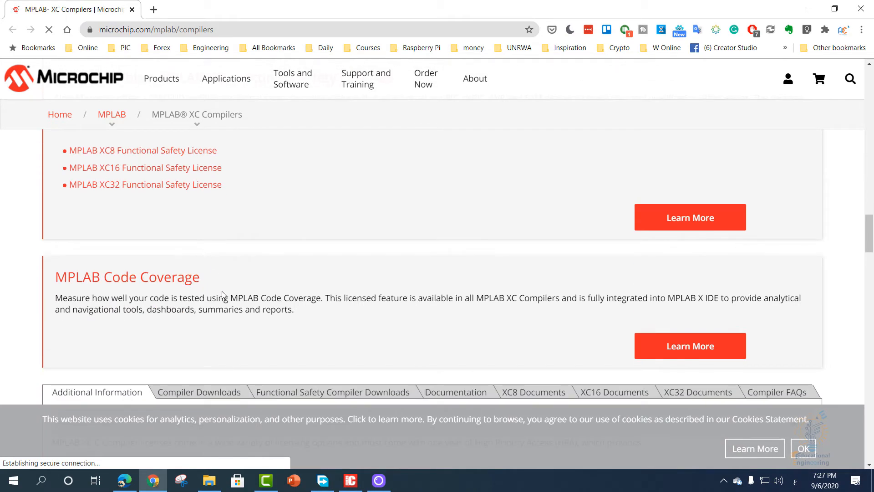
{"action": "scroll", "coordinate": [231, 299], "scroll_direction": "down", "scroll_amount": 8}
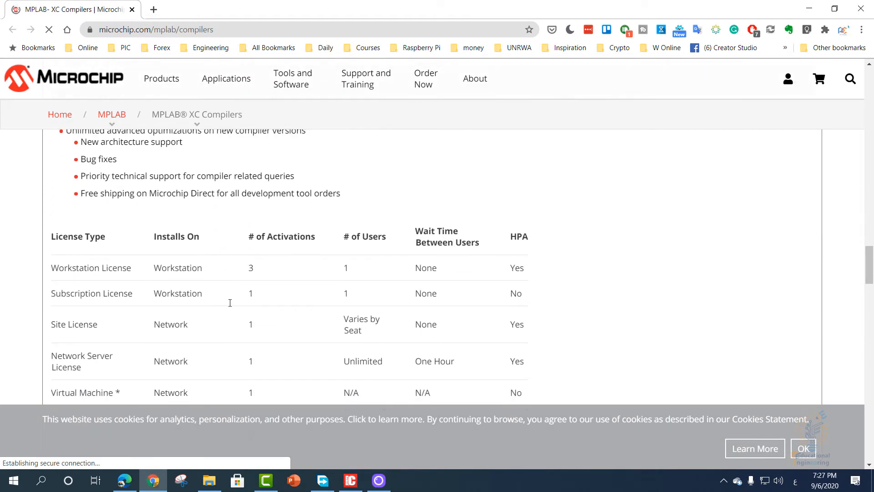
{"action": "scroll", "coordinate": [230, 306], "scroll_direction": "down", "scroll_amount": 10}
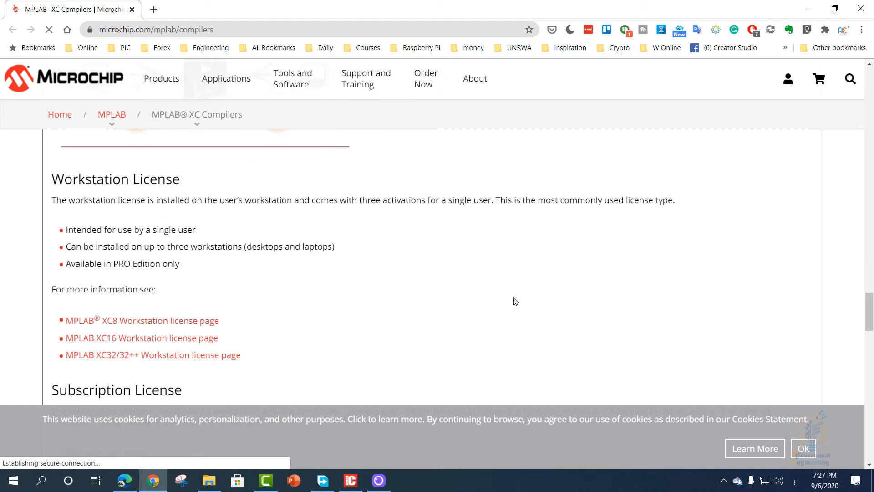
{"action": "left_click_drag", "start_coordinate": [872, 309], "coordinate": [861, 296]}
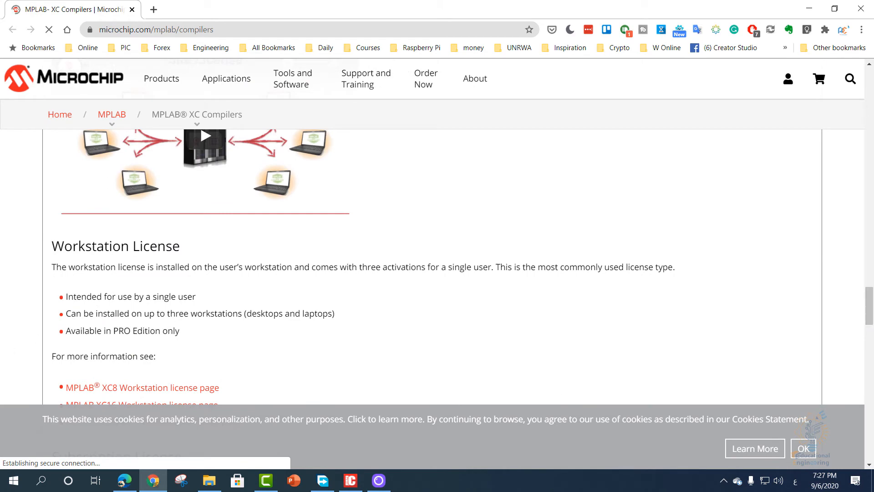
{"action": "left_click", "coordinate": [183, 232]}
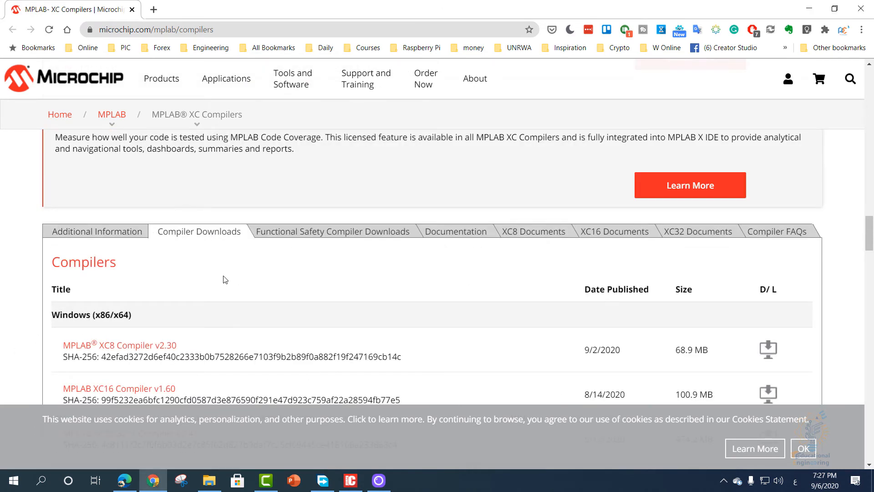
- Start downloading the MPLAB XC8 Compiler v2.30 for Windows (x86/x64) with Free Download Manager
{"action": "scroll", "coordinate": [223, 279], "scroll_direction": "down", "scroll_amount": 3}
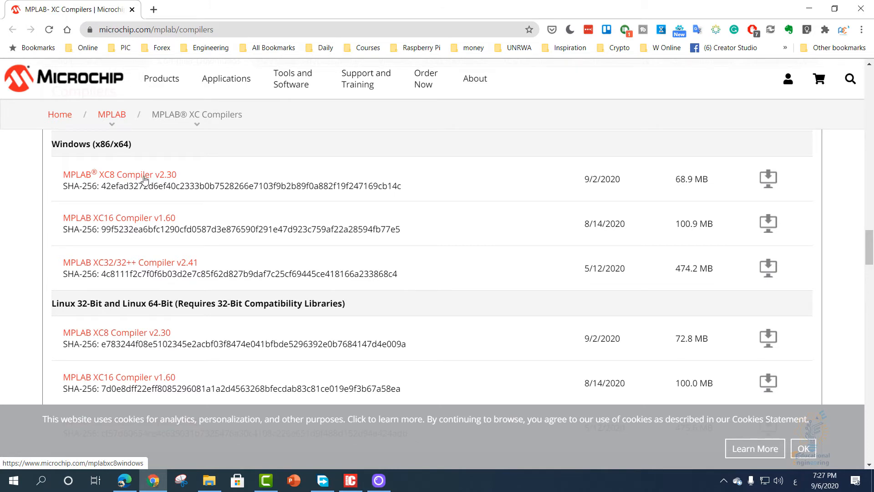
{"action": "left_click", "coordinate": [772, 184]}
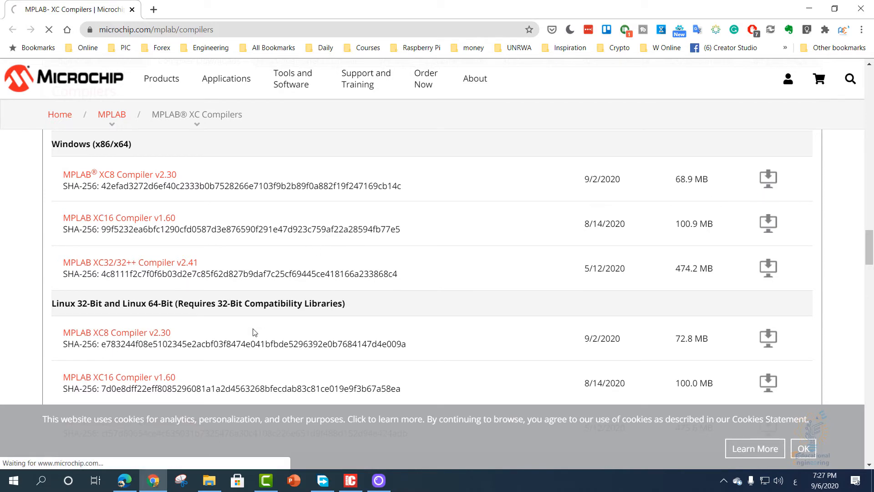
{"action": "scroll", "coordinate": [89, 300], "scroll_direction": "down", "scroll_amount": 3}
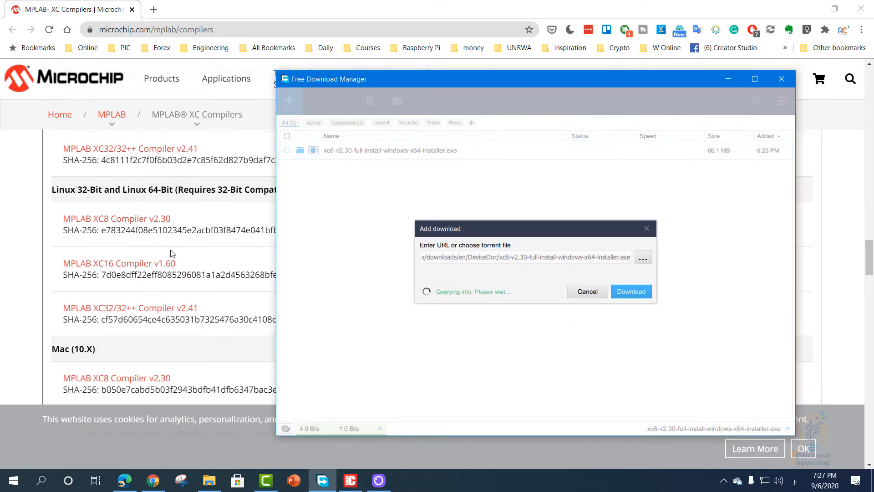
{"action": "left_click", "coordinate": [630, 309]}
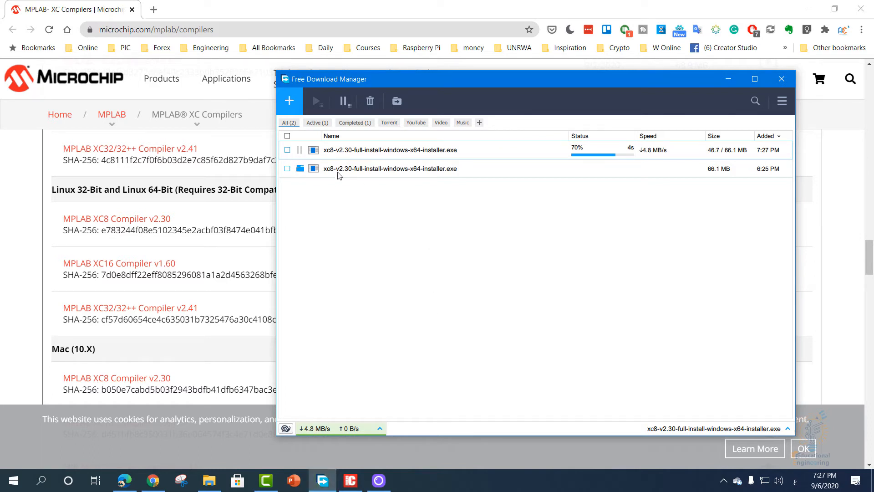
- Run the already completed xc8-v2.30-full-install-windows-x64-installer.exe download and minimize the browser and download manager windows
{"action": "left_click", "coordinate": [314, 170]}
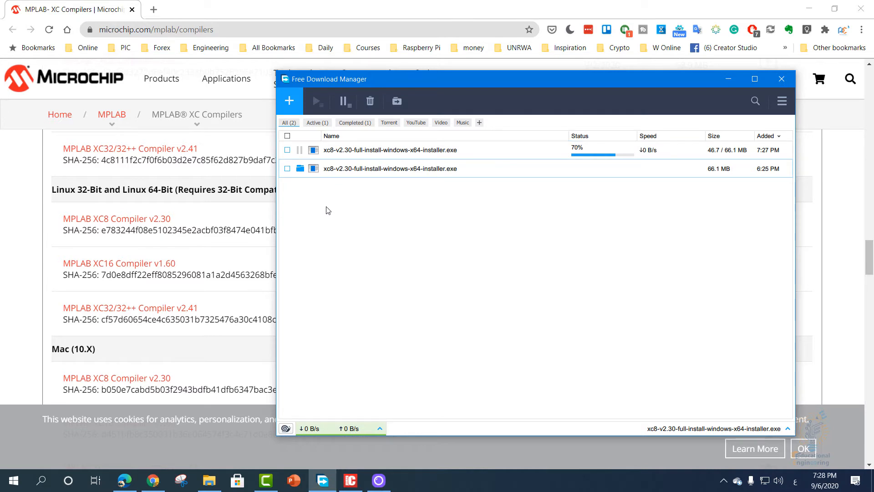
{"action": "left_click", "coordinate": [302, 170]}
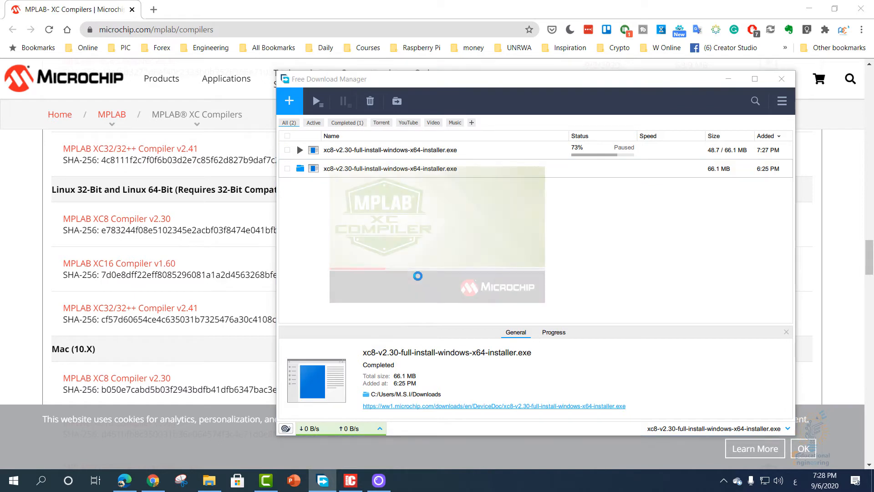
{"action": "left_click", "coordinate": [807, 7]}
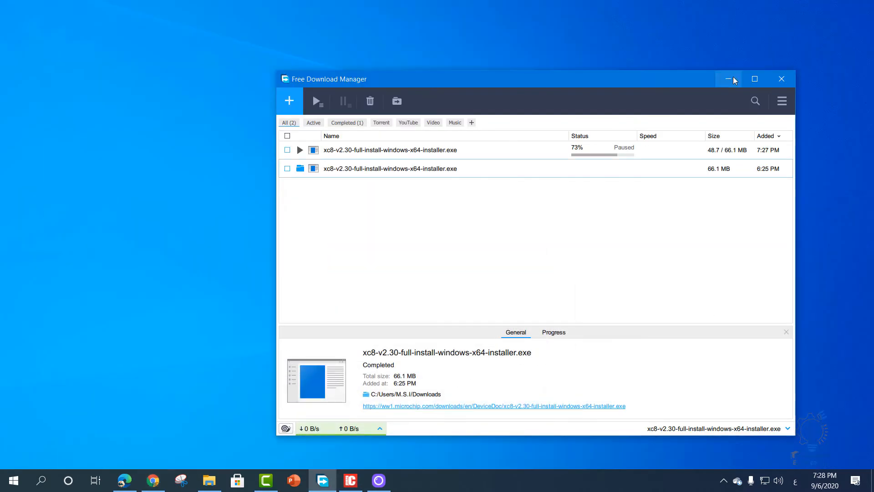
{"action": "left_click", "coordinate": [730, 78]}
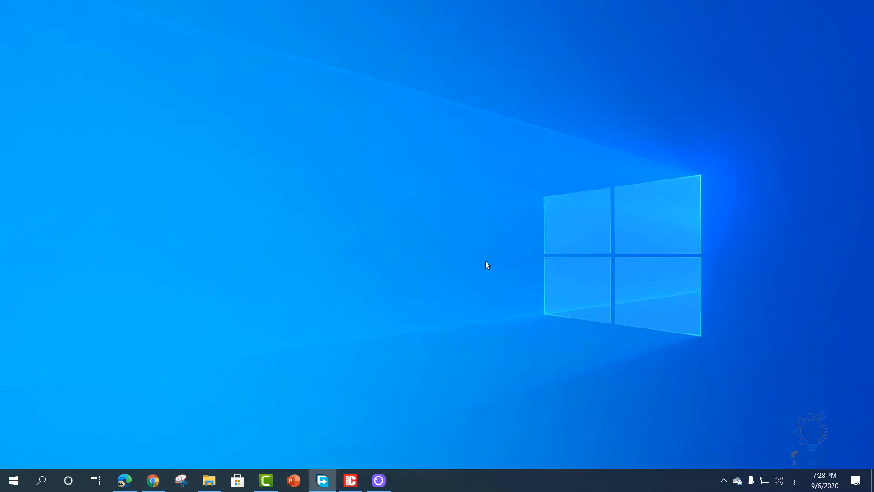
- Proceed past the XC8 setup welcome page, accept the license agreement and keep the Free license type
{"action": "left_click", "coordinate": [497, 350]}
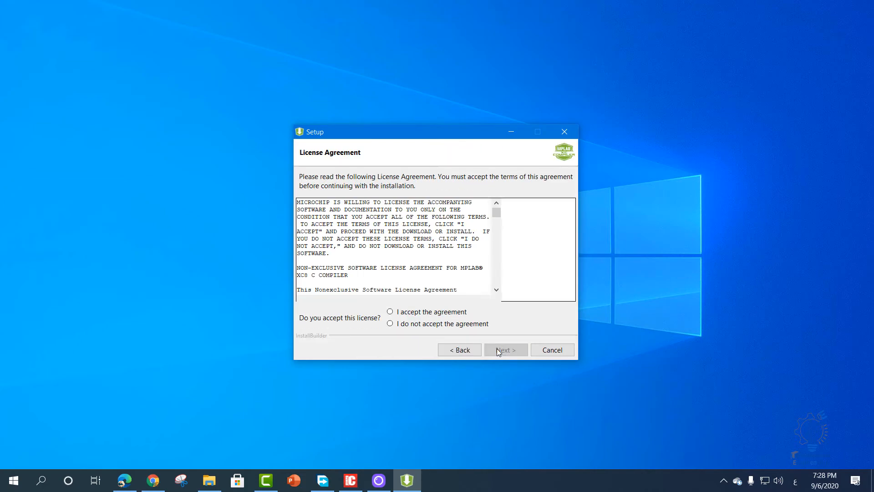
{"action": "left_click", "coordinate": [434, 310]}
{"action": "left_click", "coordinate": [501, 350]}
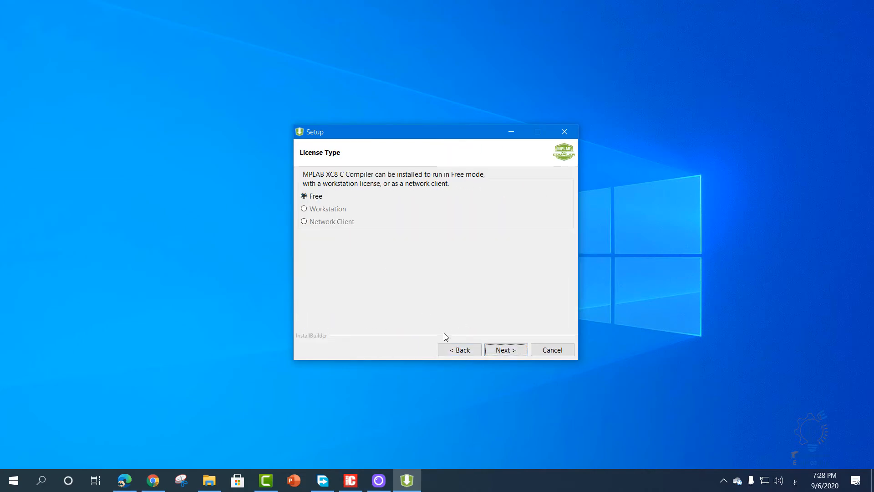
{"action": "left_click", "coordinate": [499, 351]}
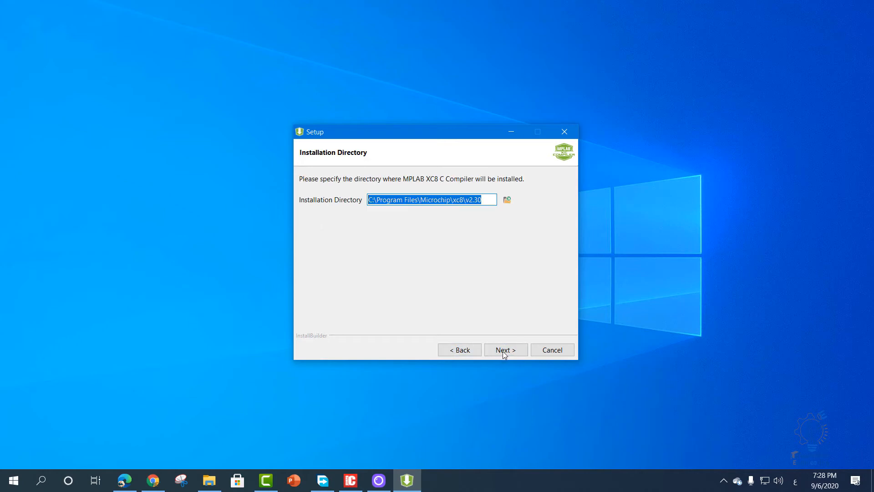
- Review the XC8 installation directory and keep the default C:\Program Files\Microchip\xc8\v2.30
{"action": "left_click", "coordinate": [502, 350]}
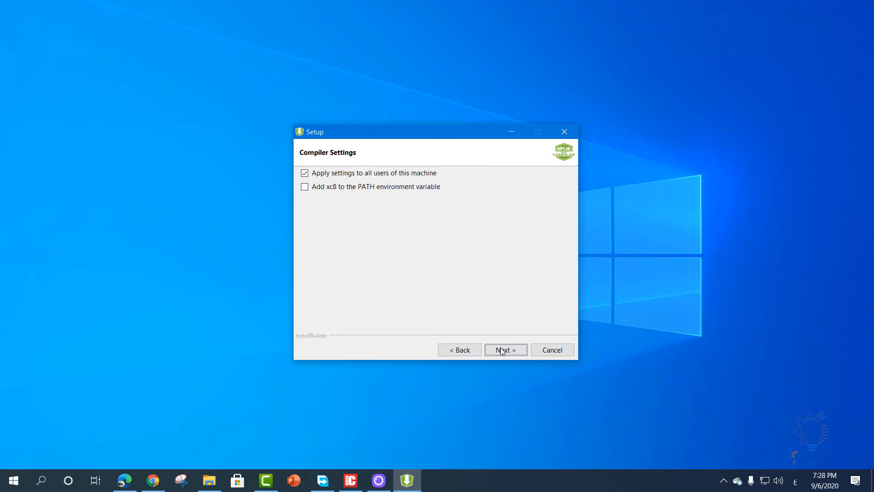
{"action": "left_click", "coordinate": [461, 351]}
{"action": "left_click", "coordinate": [427, 200]}
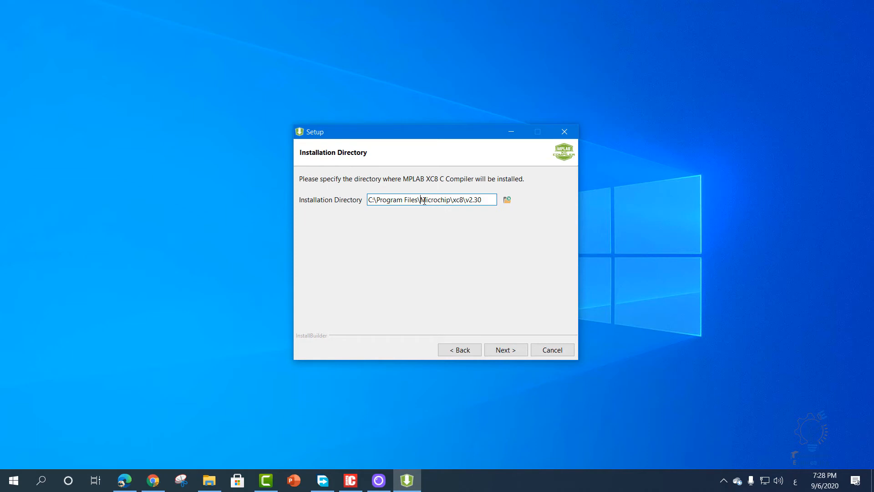
{"action": "left_click_drag", "start_coordinate": [425, 201], "coordinate": [464, 199]}
{"action": "left_click", "coordinate": [464, 199]}
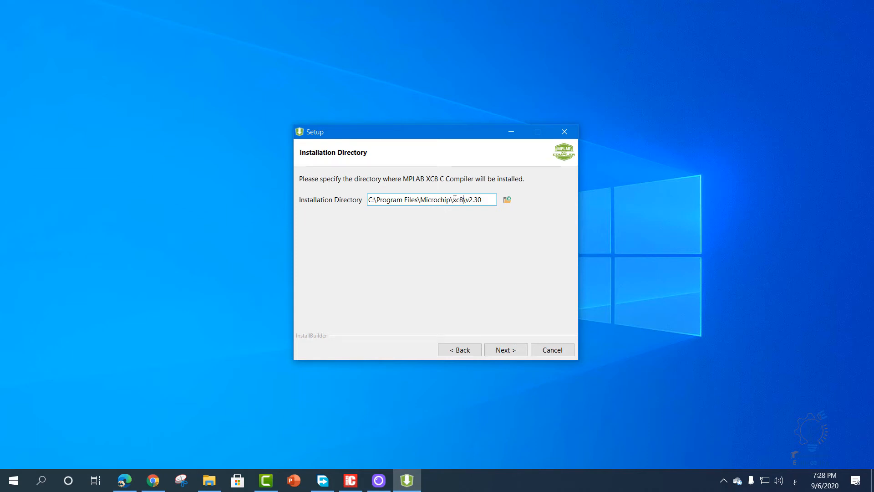
{"action": "left_click", "coordinate": [499, 351]}
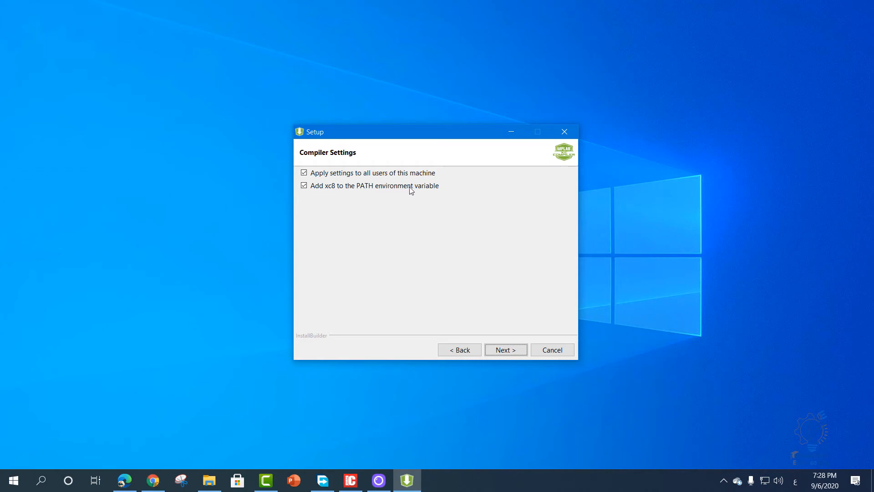
- Install the XC8 compiler for all users with xc8 added to the PATH environment variable, and finish the setup without activating a license
{"action": "left_click", "coordinate": [504, 350]}
{"action": "left_click", "coordinate": [504, 351]}
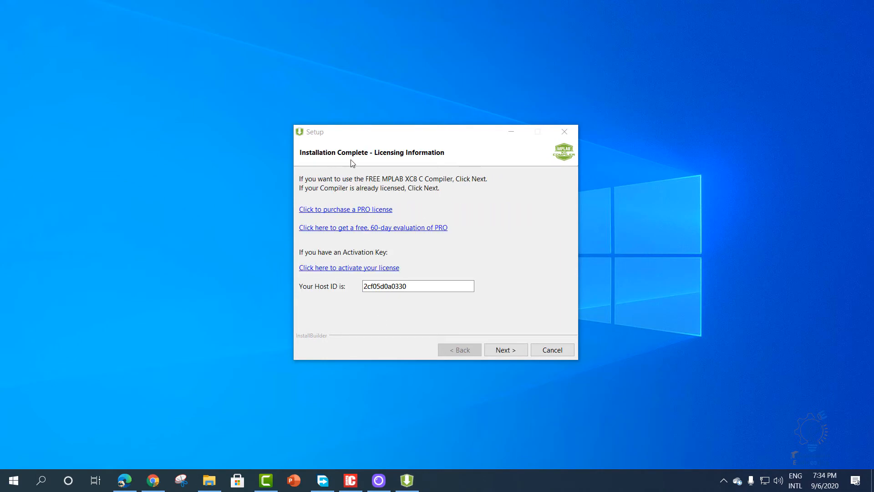
{"action": "left_click", "coordinate": [504, 352]}
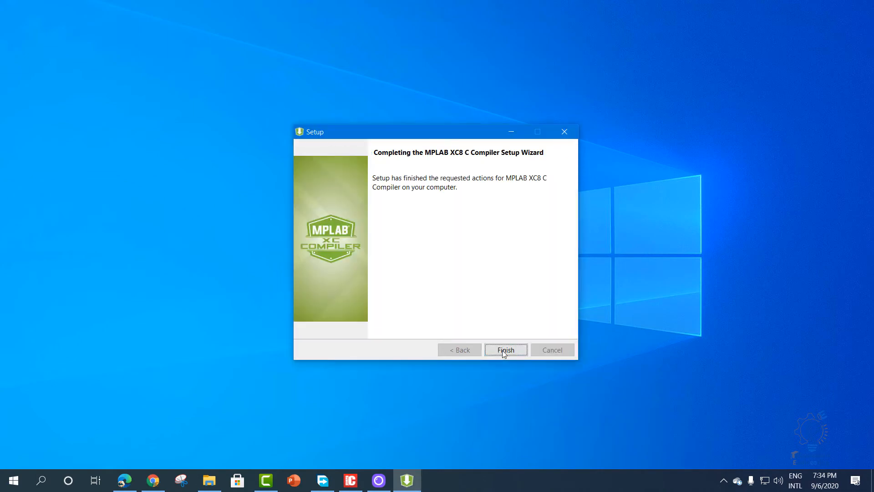
{"action": "left_click", "coordinate": [504, 350]}
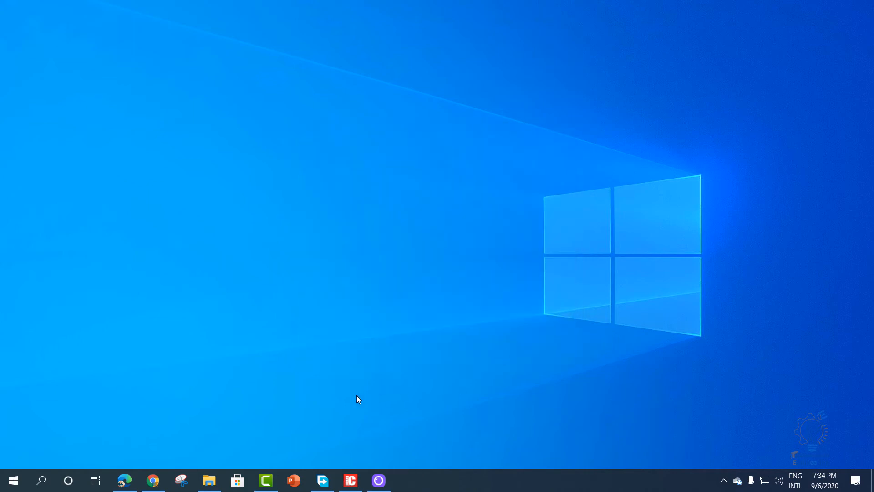
- Find MPLAB X IDE v5.40 in the Microchip program folder and pin it as a Start tile beside HandBrake
{"action": "left_click", "coordinate": [21, 479]}
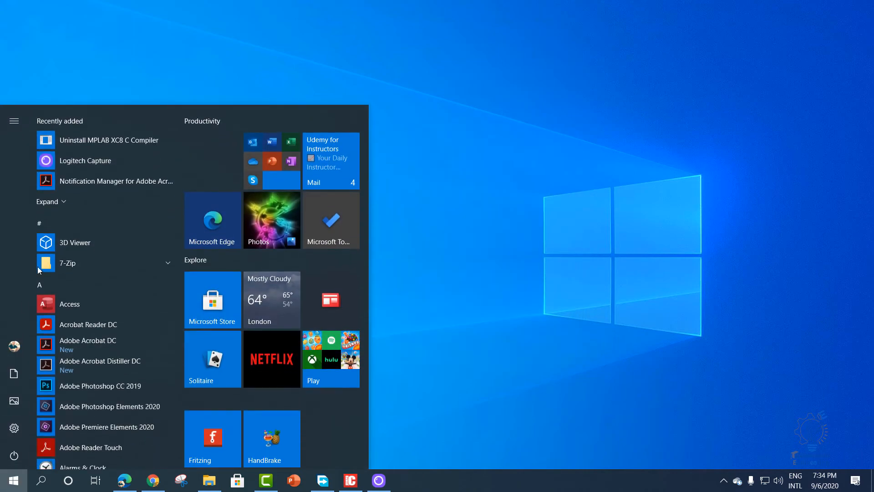
{"action": "left_click", "coordinate": [77, 201]}
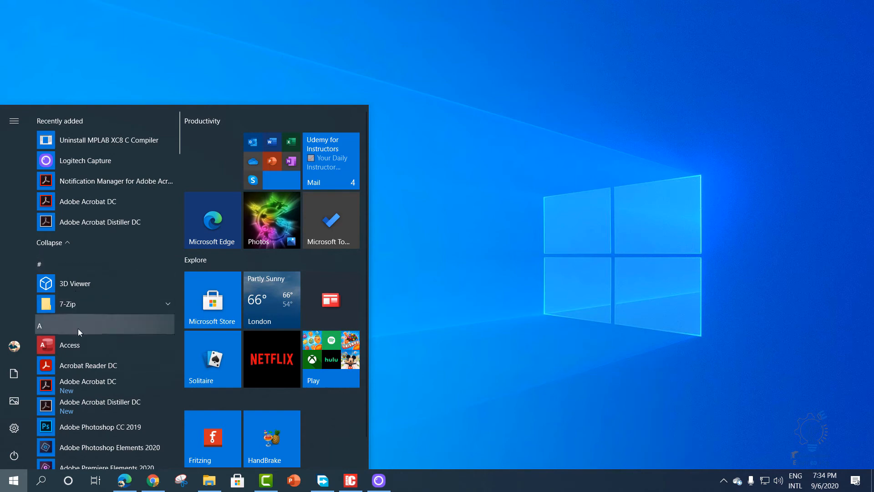
{"action": "left_click", "coordinate": [81, 267]}
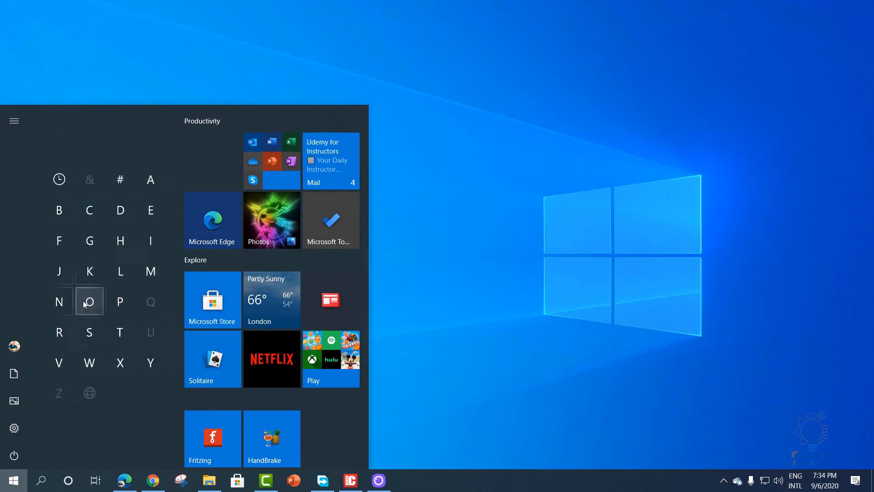
{"action": "left_click", "coordinate": [145, 270]}
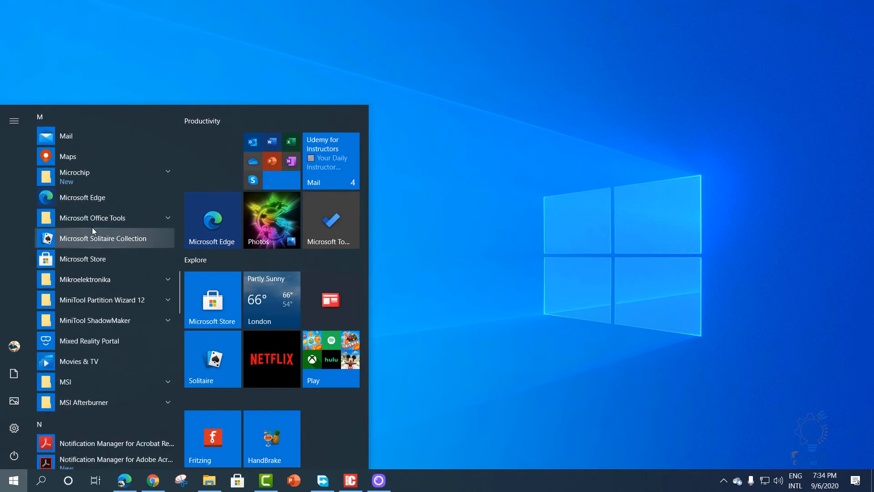
{"action": "left_click", "coordinate": [93, 178]}
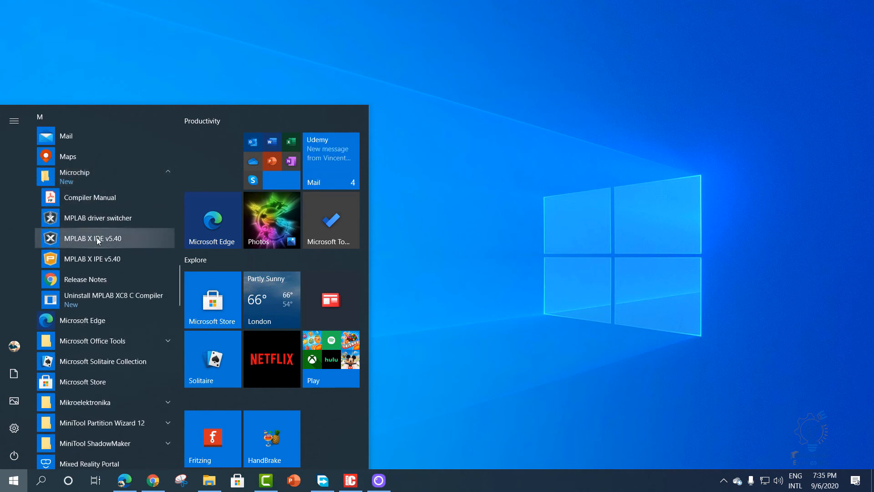
{"action": "left_click_drag", "start_coordinate": [98, 241], "coordinate": [329, 435]}
- Launch MPLAB X IDE v5.40 from its Start tile and maximize its window
{"action": "left_click", "coordinate": [329, 434]}
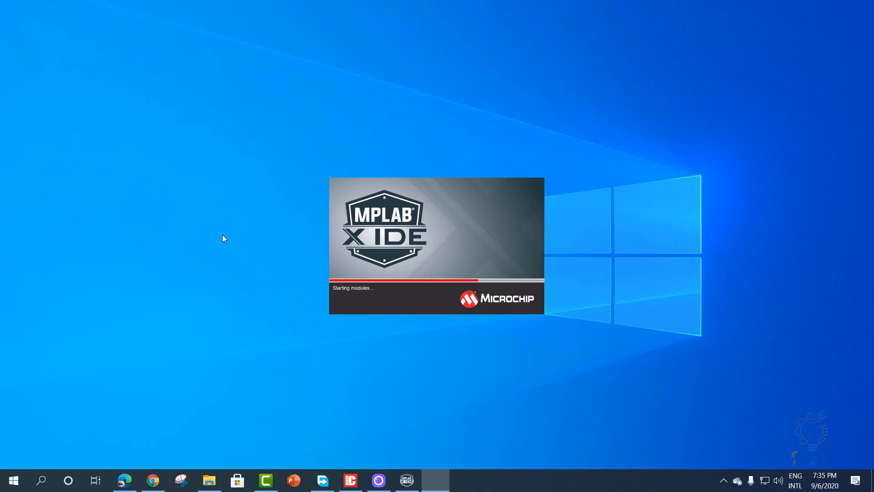
{"action": "left_click", "coordinate": [491, 339]}
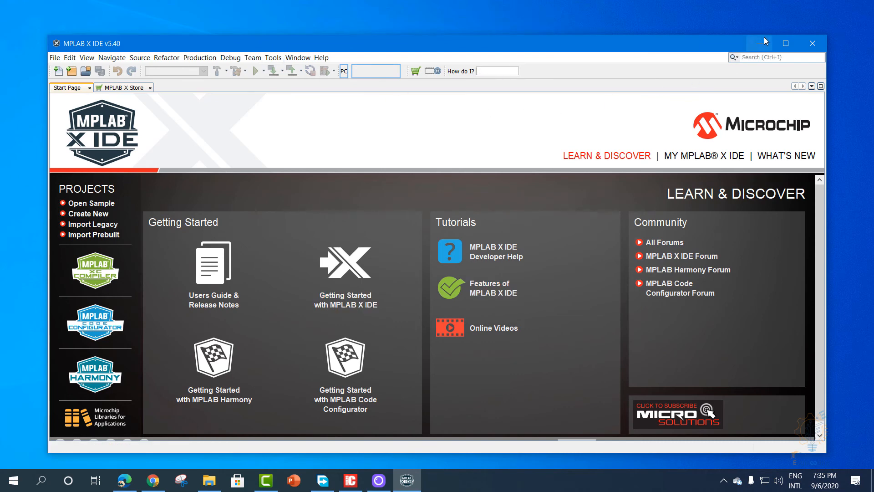
{"action": "left_click", "coordinate": [786, 43]}
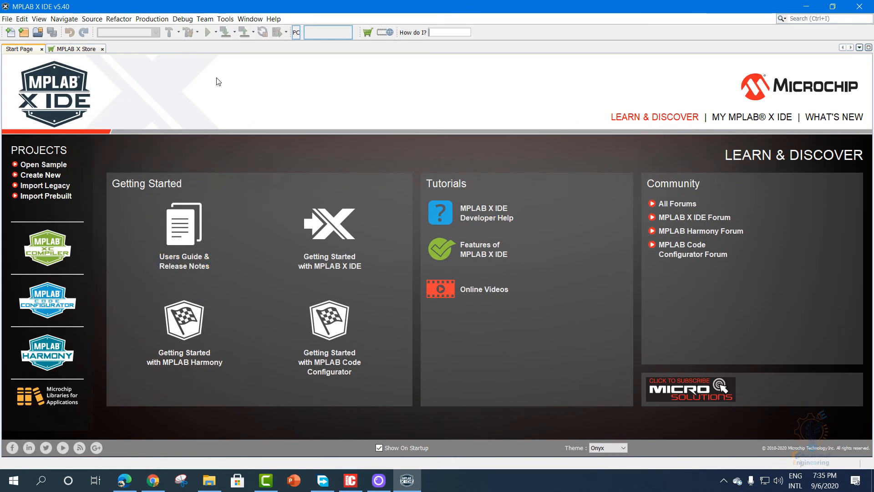
- Start a new project and look through the Explorer16 sample, Microchip Embedded, Other Embedded and Generic project categories
{"action": "left_click", "coordinate": [45, 177]}
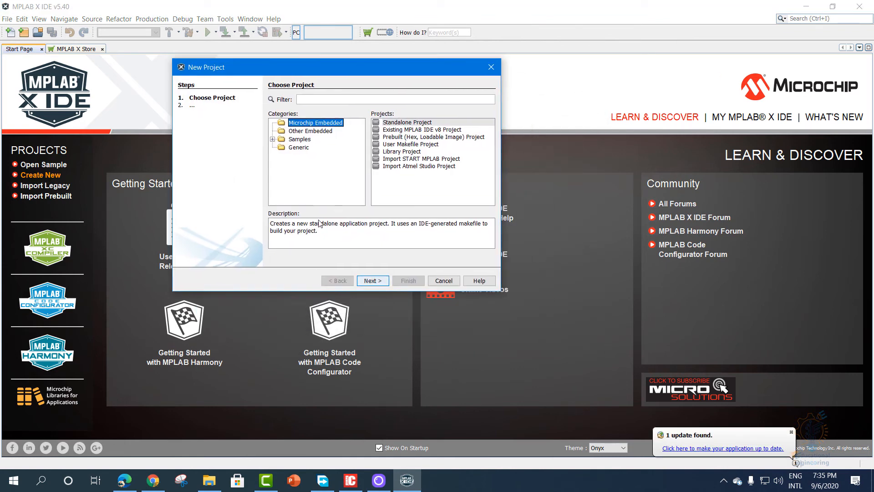
{"action": "left_click", "coordinate": [272, 139]}
{"action": "left_click", "coordinate": [281, 147]}
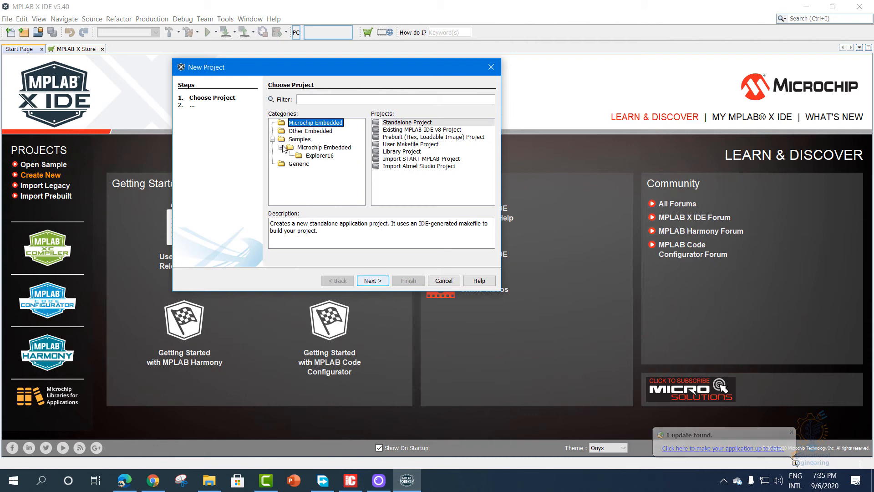
{"action": "left_click", "coordinate": [320, 156]}
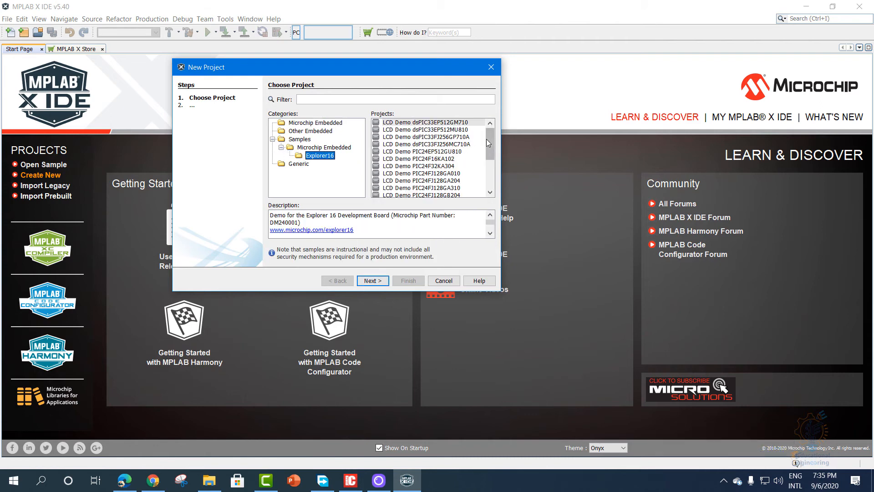
{"action": "left_click_drag", "start_coordinate": [490, 144], "coordinate": [494, 191]}
{"action": "left_click", "coordinate": [315, 124]}
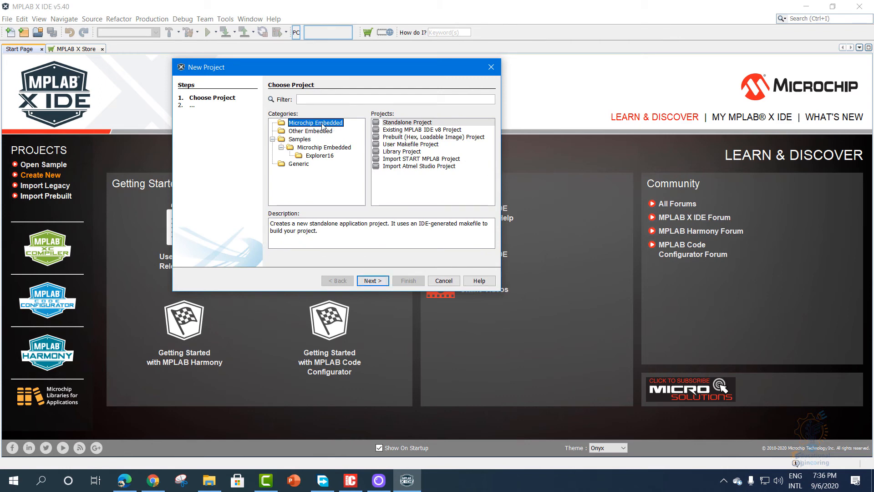
{"action": "left_click", "coordinate": [322, 133]}
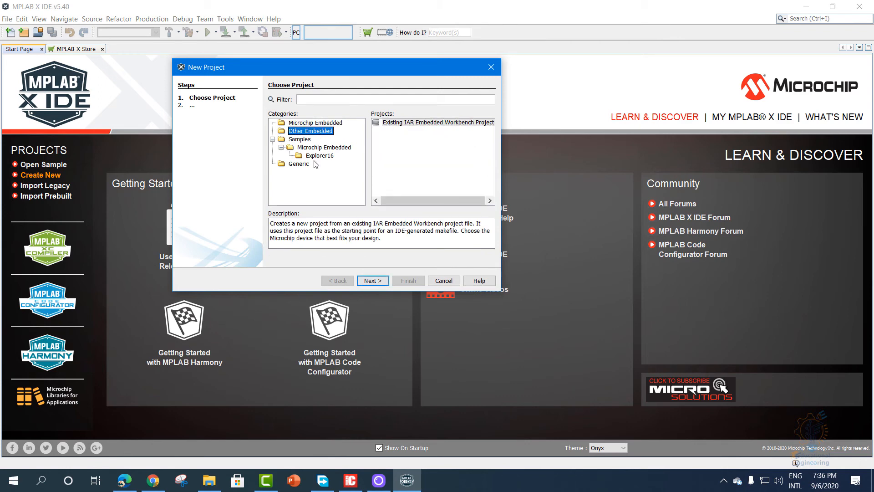
{"action": "left_click", "coordinate": [297, 166]}
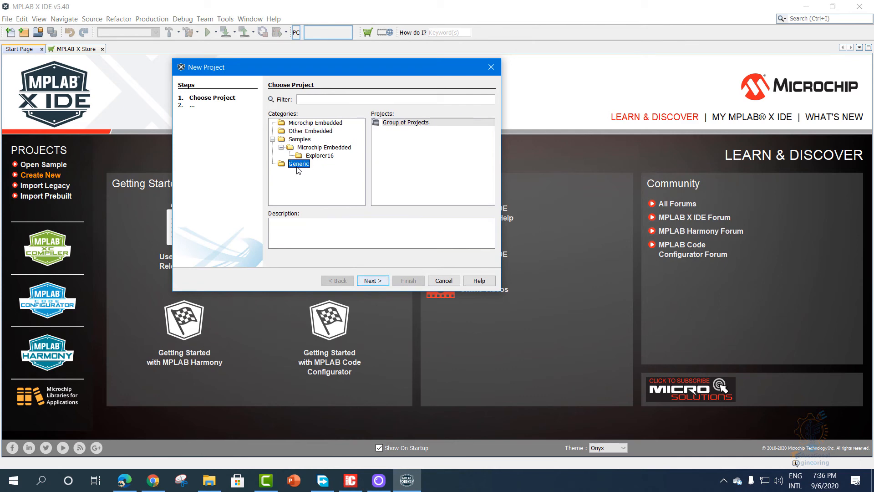
- Choose the Standalone Project type from the Microchip Embedded category and continue to the device selection
{"action": "left_click", "coordinate": [314, 123]}
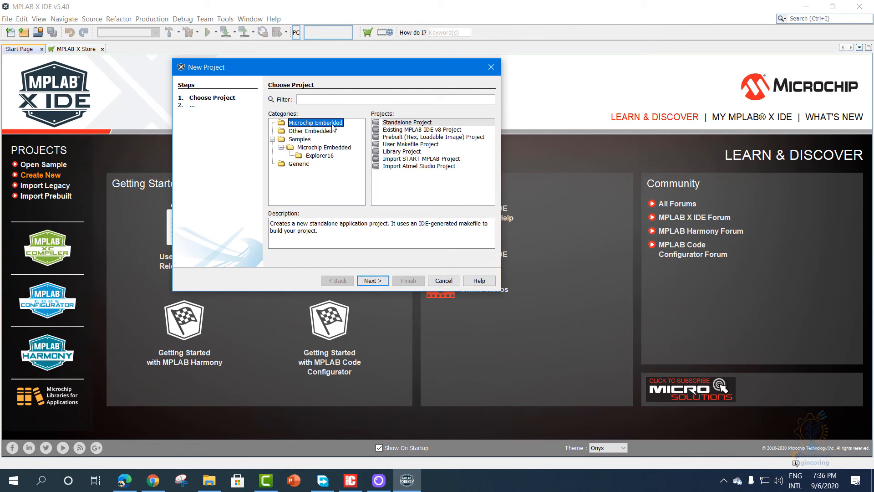
{"action": "left_click", "coordinate": [404, 122]}
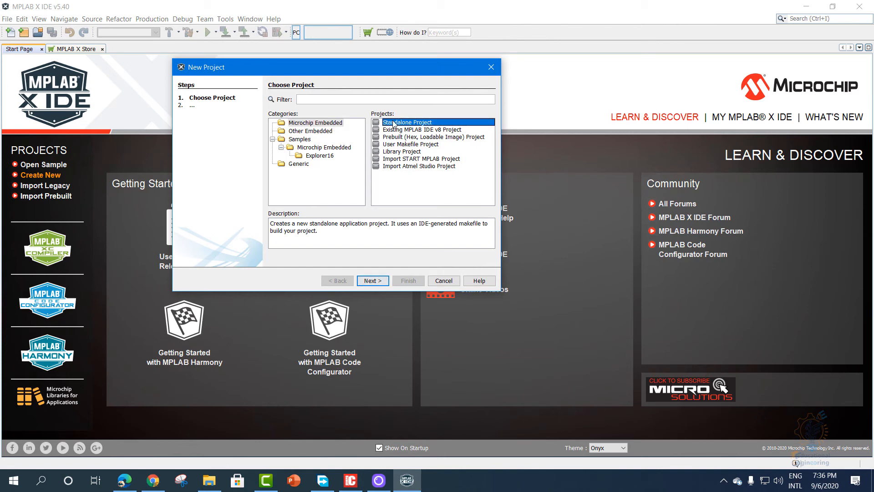
{"action": "left_click", "coordinate": [373, 281]}
{"action": "left_click", "coordinate": [372, 279]}
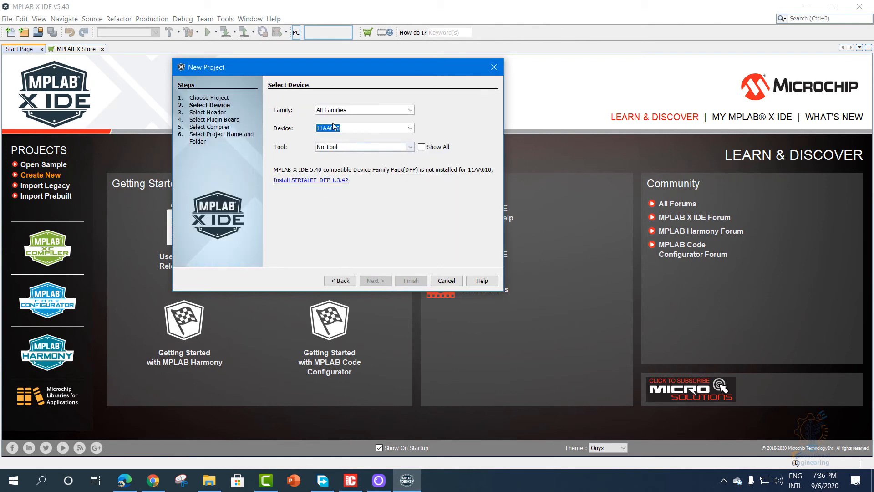
- Browse the list of available devices through the PIC16F, PIC16LF and PIC18F parts
{"action": "left_click", "coordinate": [410, 128]}
{"action": "left_click_drag", "start_coordinate": [409, 139], "coordinate": [412, 162]}
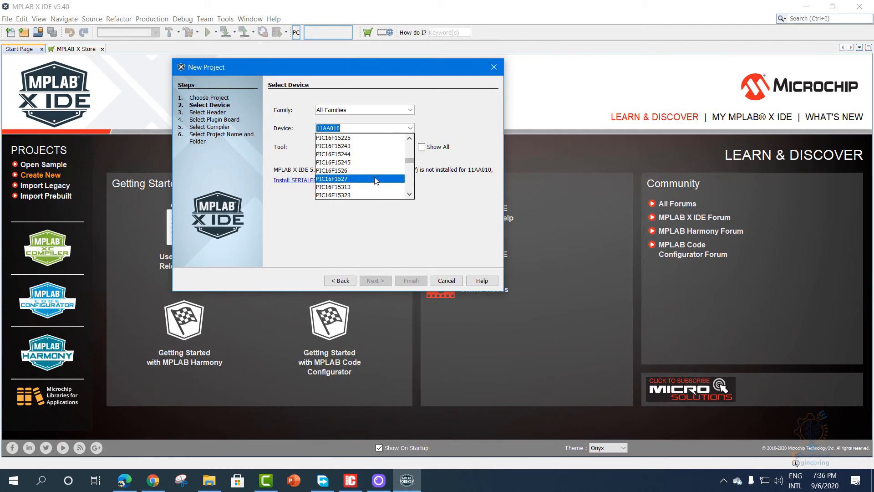
{"action": "scroll", "coordinate": [412, 174], "scroll_direction": "down", "scroll_amount": 20}
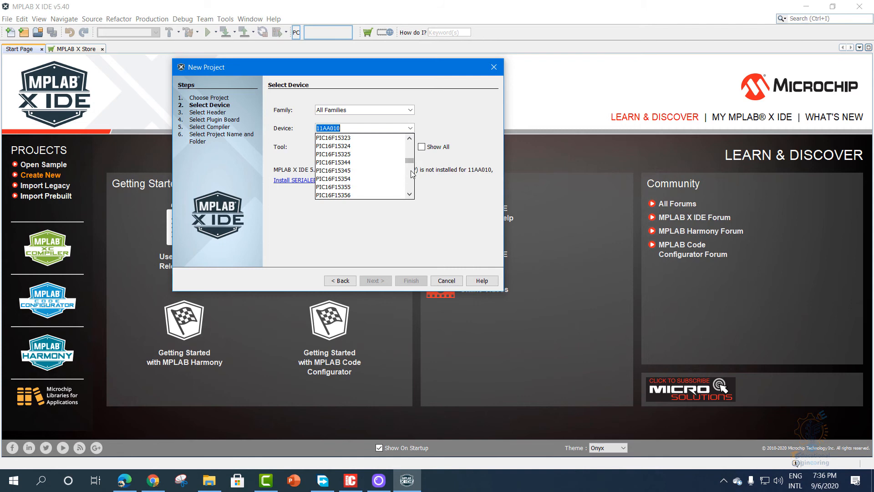
{"action": "scroll", "coordinate": [413, 174], "scroll_direction": "down", "scroll_amount": 3}
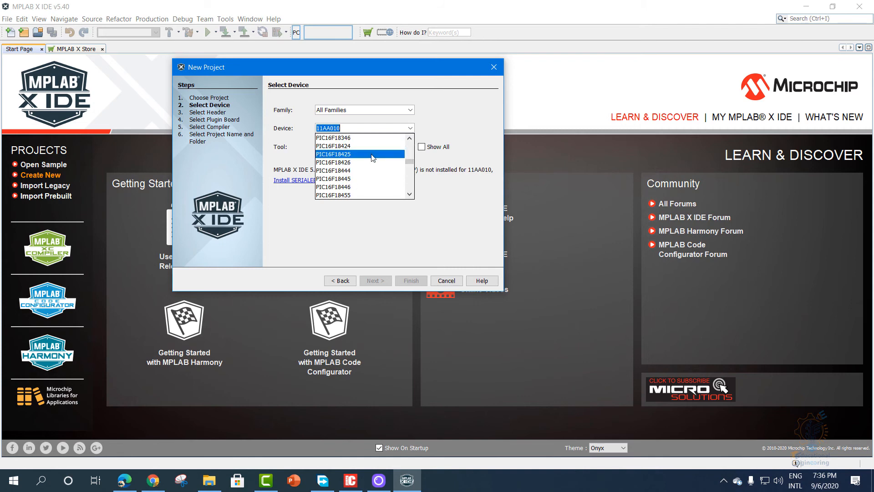
{"action": "scroll", "coordinate": [410, 182], "scroll_direction": "down", "scroll_amount": 3}
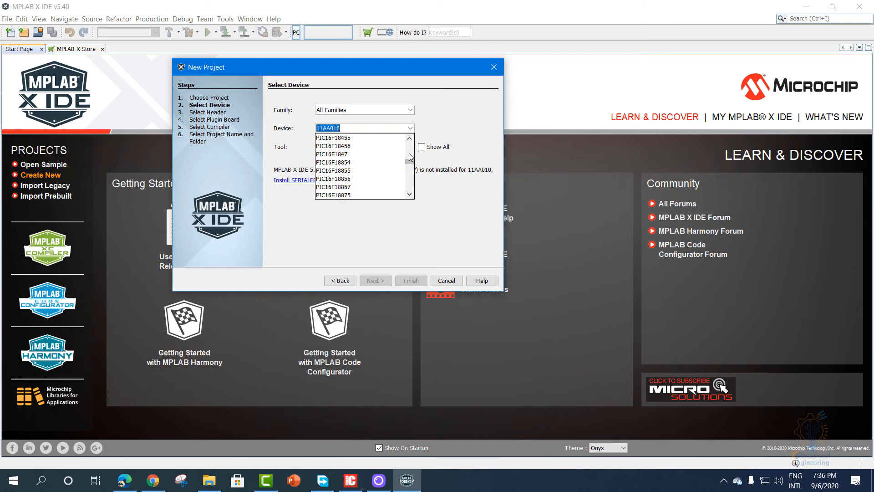
{"action": "scroll", "coordinate": [412, 148], "scroll_direction": "up", "scroll_amount": 5}
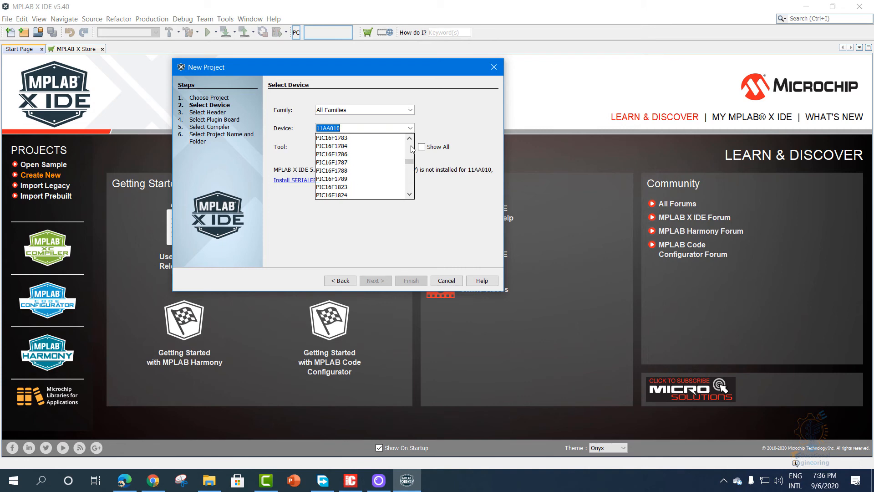
{"action": "scroll", "coordinate": [412, 178], "scroll_direction": "down", "scroll_amount": 20}
{"action": "scroll", "coordinate": [411, 181], "scroll_direction": "down", "scroll_amount": 20}
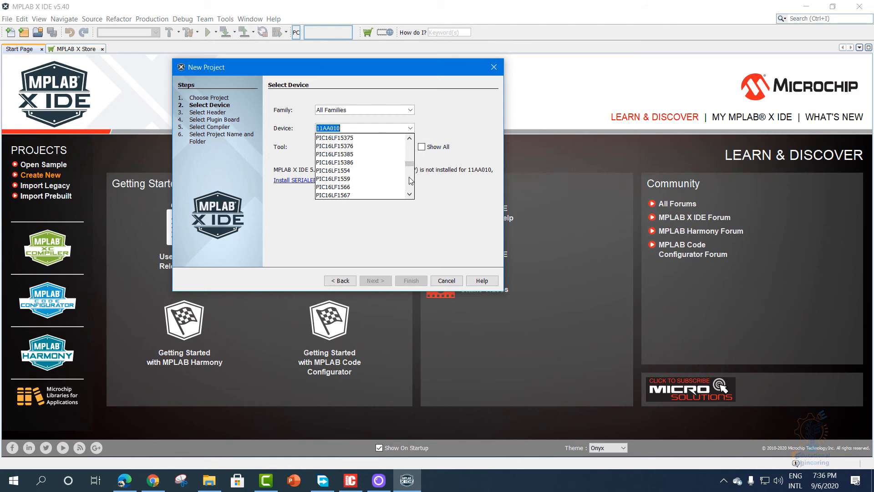
{"action": "scroll", "coordinate": [411, 181], "scroll_direction": "down", "scroll_amount": 20}
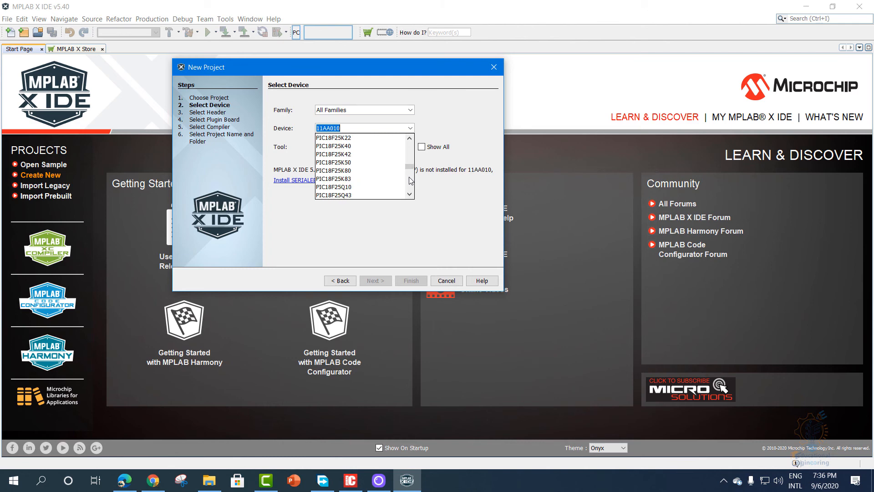
{"action": "scroll", "coordinate": [411, 181], "scroll_direction": "up", "scroll_amount": 20}
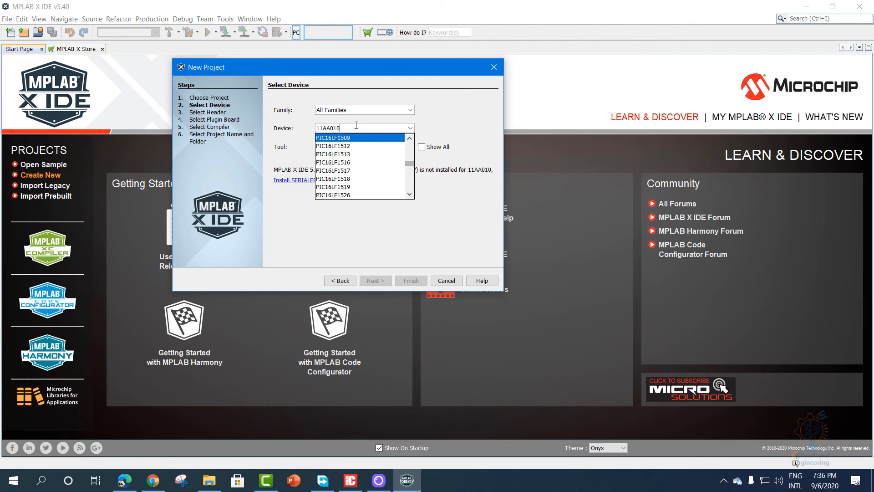
- Set the project's device to PIC18F4520
{"action": "type", "text": "pic"}
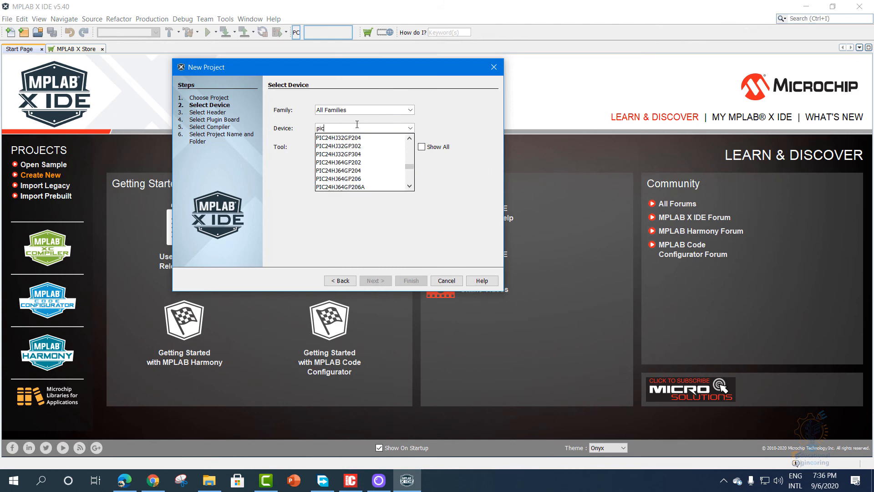
{"action": "type", "text": "18f4"}
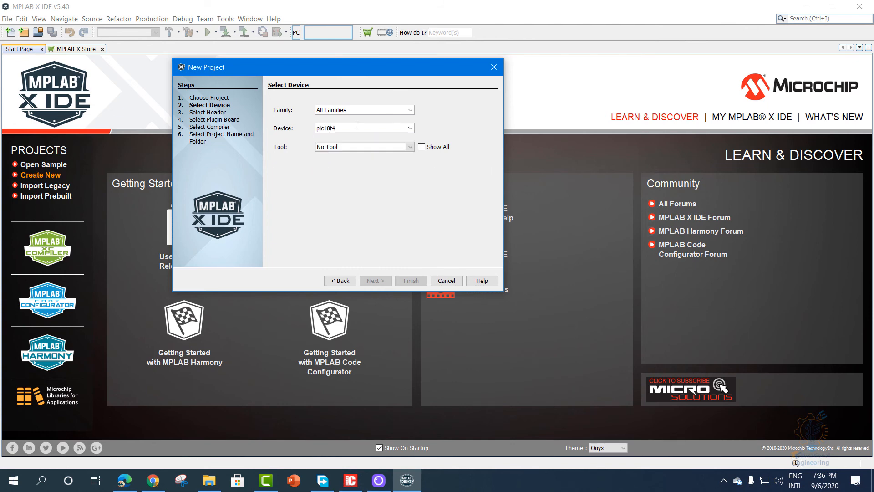
{"action": "type", "text": "520"}
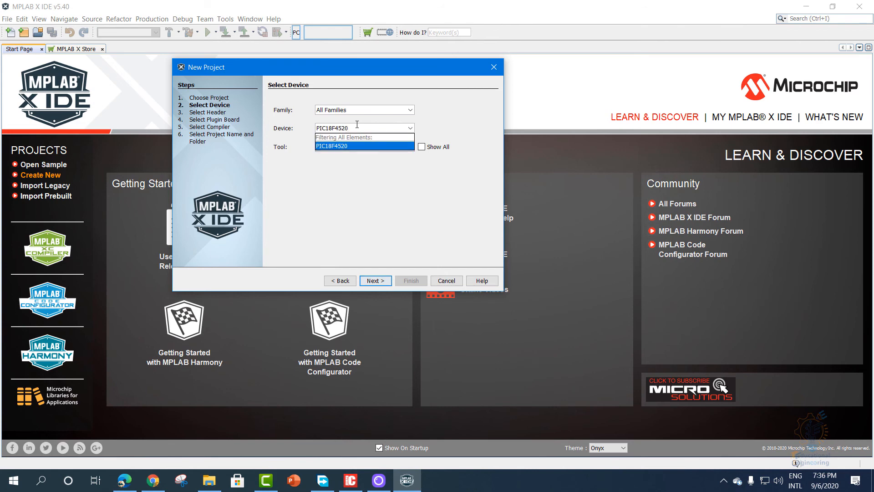
{"action": "left_click", "coordinate": [348, 146]}
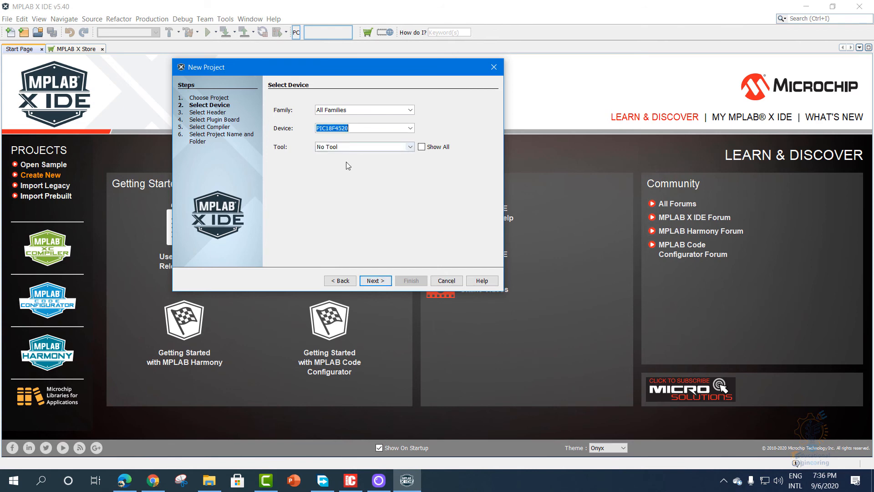
{"action": "left_click", "coordinate": [352, 130]}
- Set the project's tool to Simulator and select the installed XC8 v2.30 toolchain as the compiler
{"action": "left_click", "coordinate": [343, 149]}
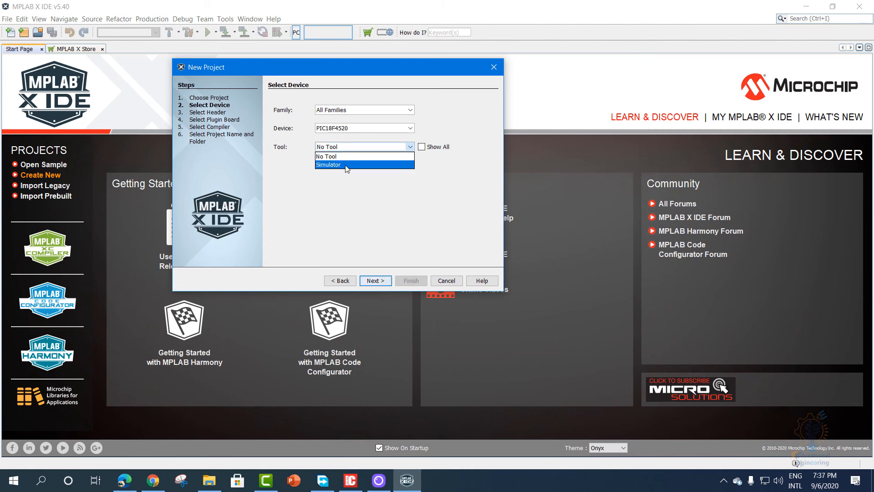
{"action": "left_click", "coordinate": [341, 165]}
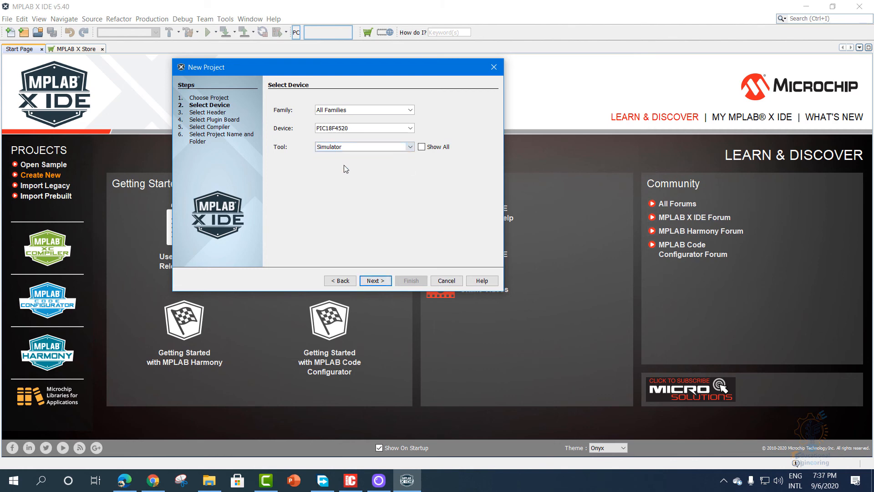
{"action": "left_click", "coordinate": [376, 281]}
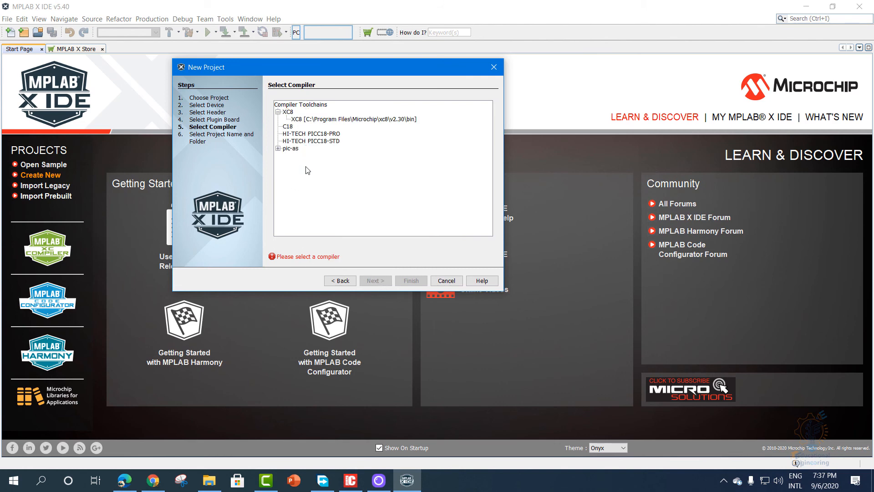
{"action": "left_click", "coordinate": [304, 119]}
{"action": "left_click", "coordinate": [376, 281]}
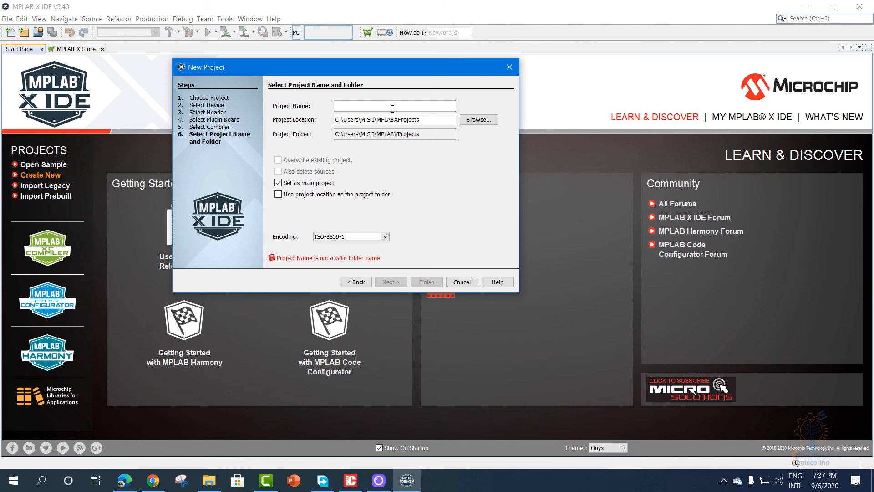
- Name the project Watchdog Timer Code, use the project location as the project folder, and finish creating it
{"action": "type", "text": "Watch"}
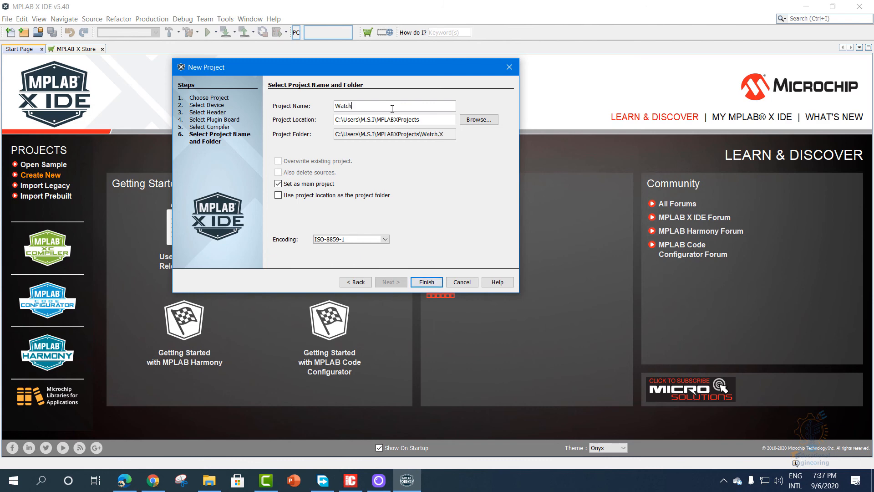
{"action": "type", "text": "dog Timer Code"}
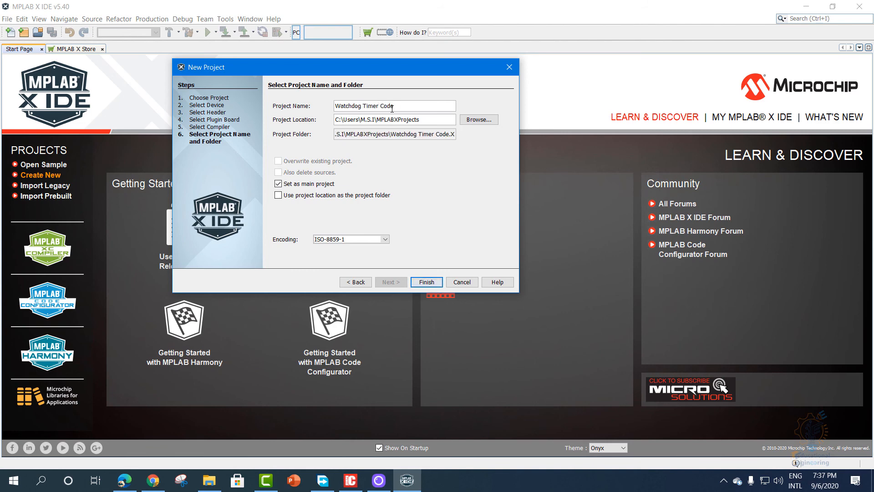
{"action": "left_click", "coordinate": [324, 197]}
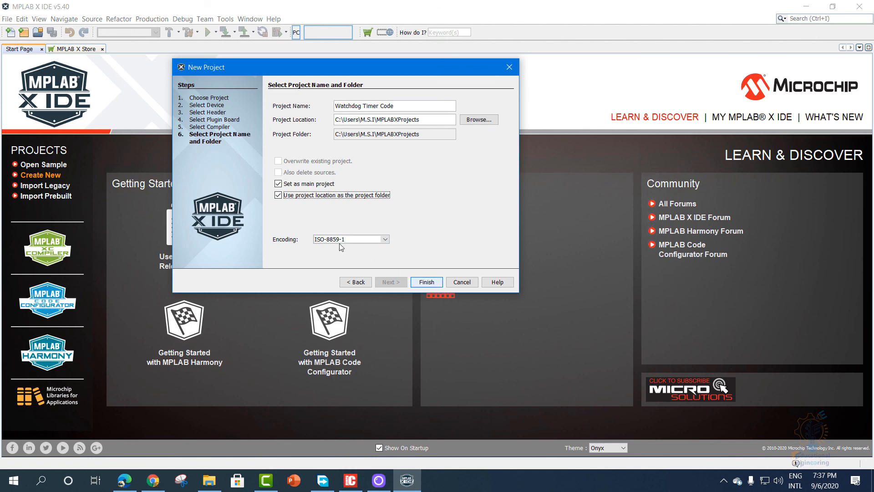
{"action": "left_click", "coordinate": [427, 283]}
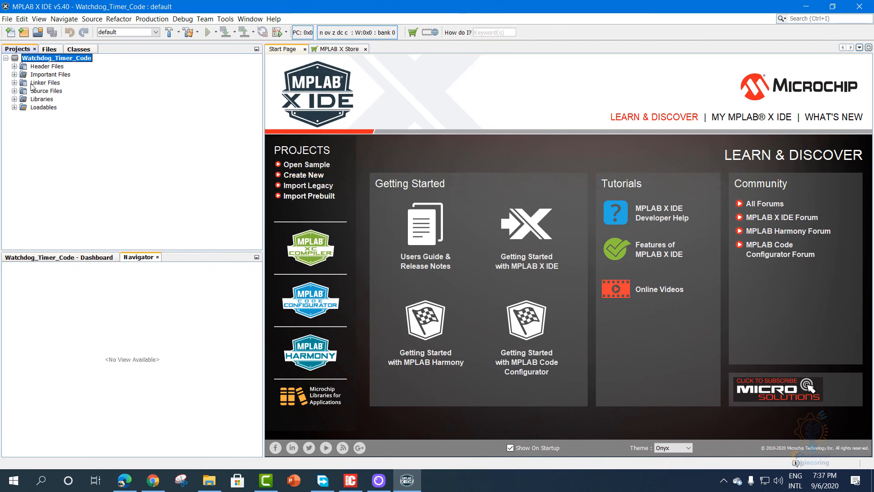
- Review the available file commands and the contents of the new project's Header Files, Source Files and Libraries folders
{"action": "left_click", "coordinate": [7, 18]}
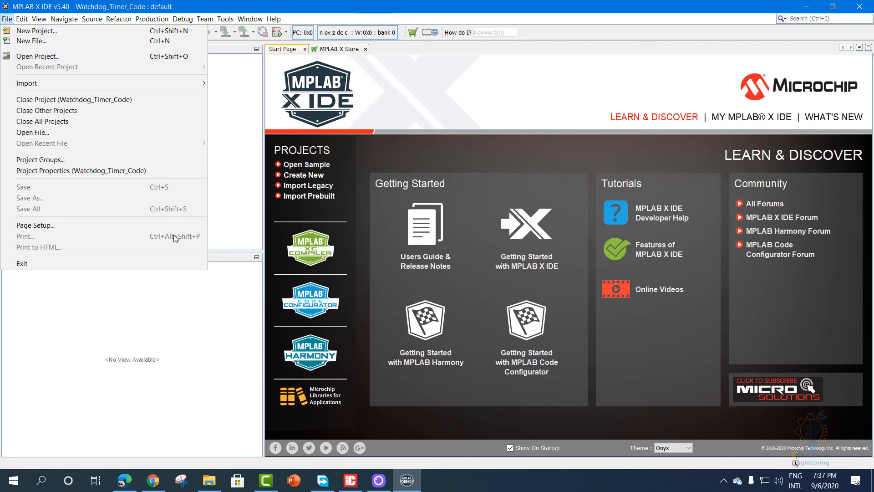
{"action": "left_click", "coordinate": [223, 166]}
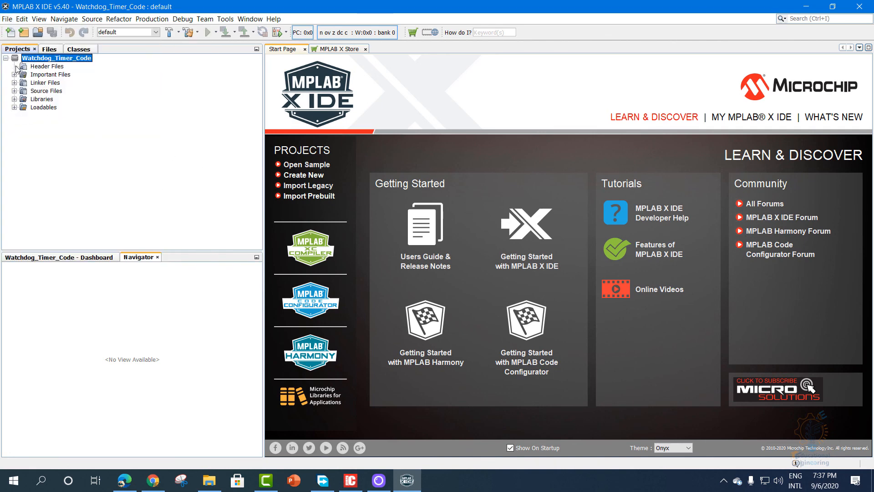
{"action": "left_click", "coordinate": [15, 100]}
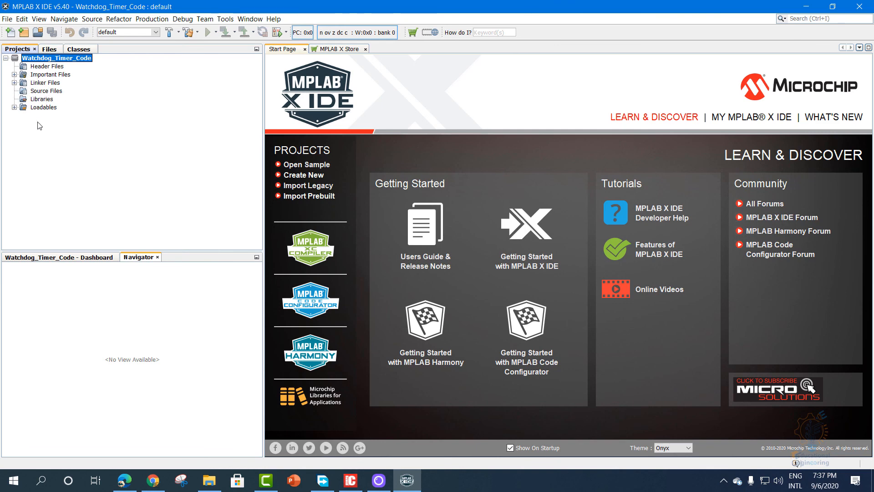